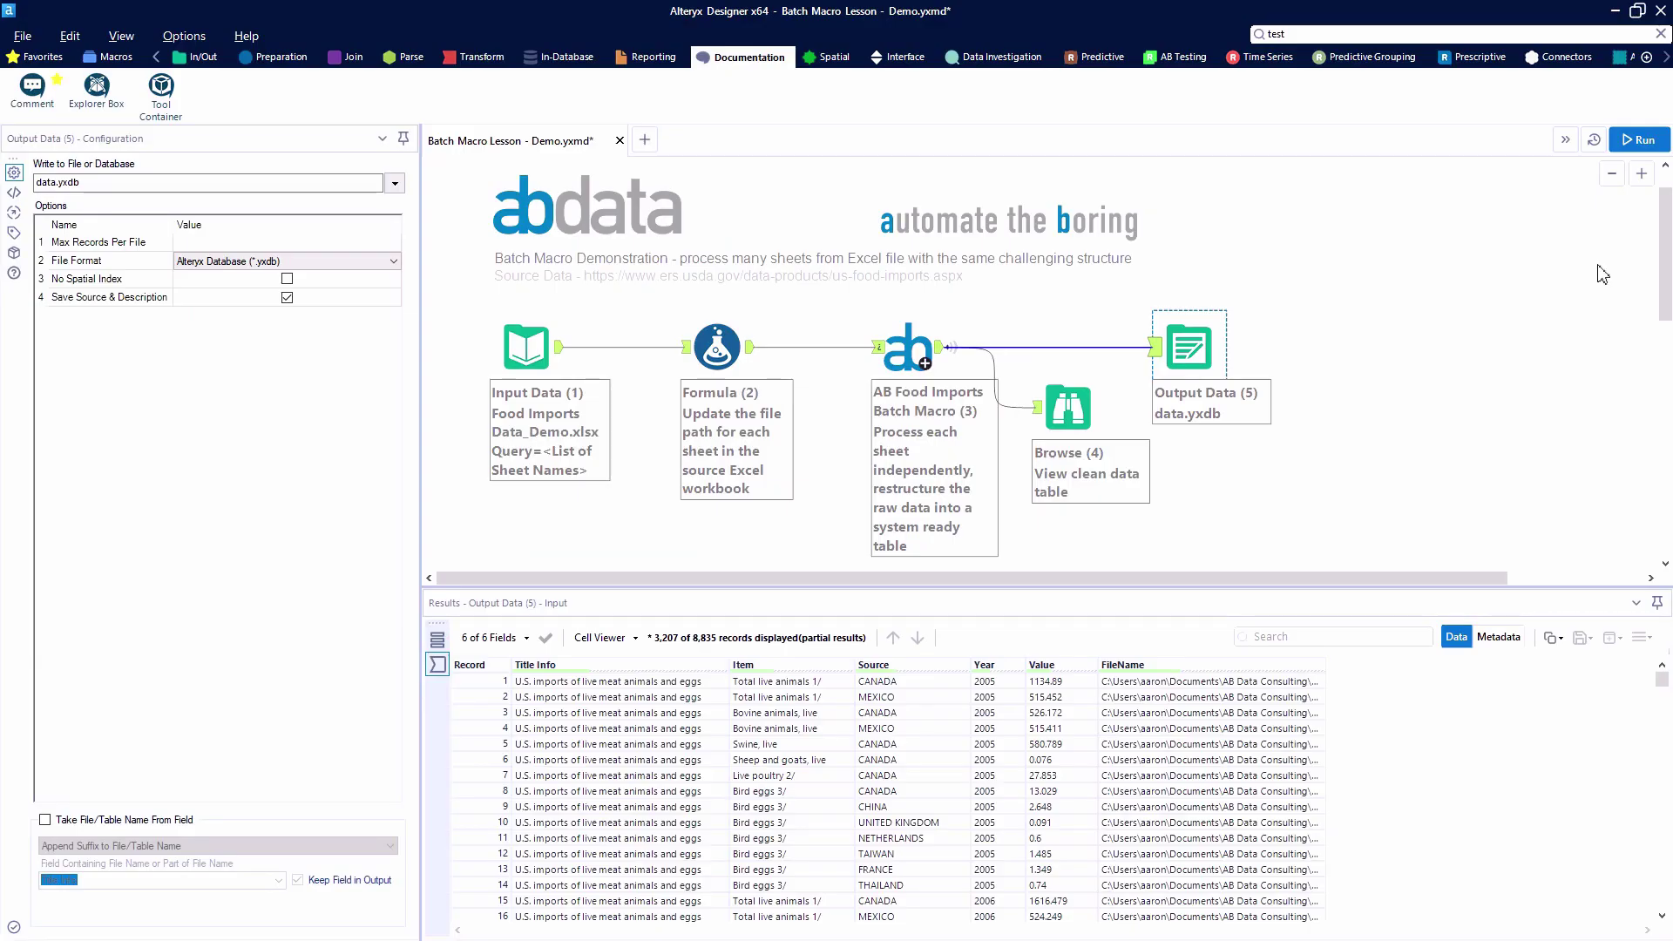
Select the empty canvas and try Vertical layout direction, then restore Horizontal
{"action": "left_click", "coordinate": [449, 357]}
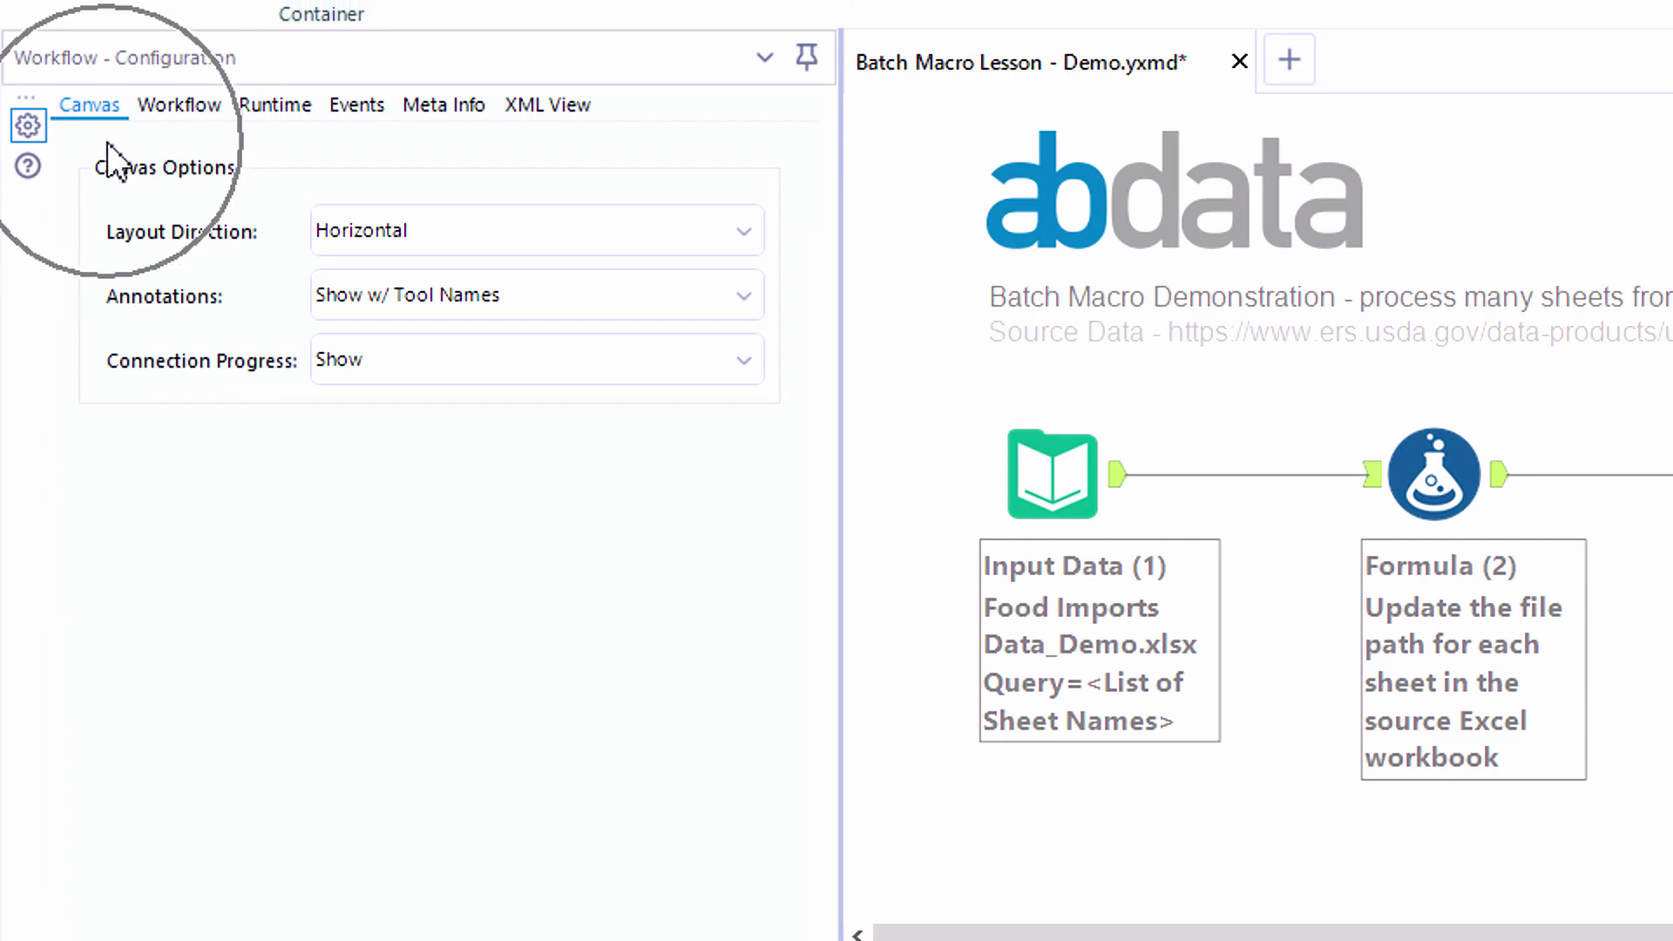
{"action": "left_click", "coordinate": [347, 224]}
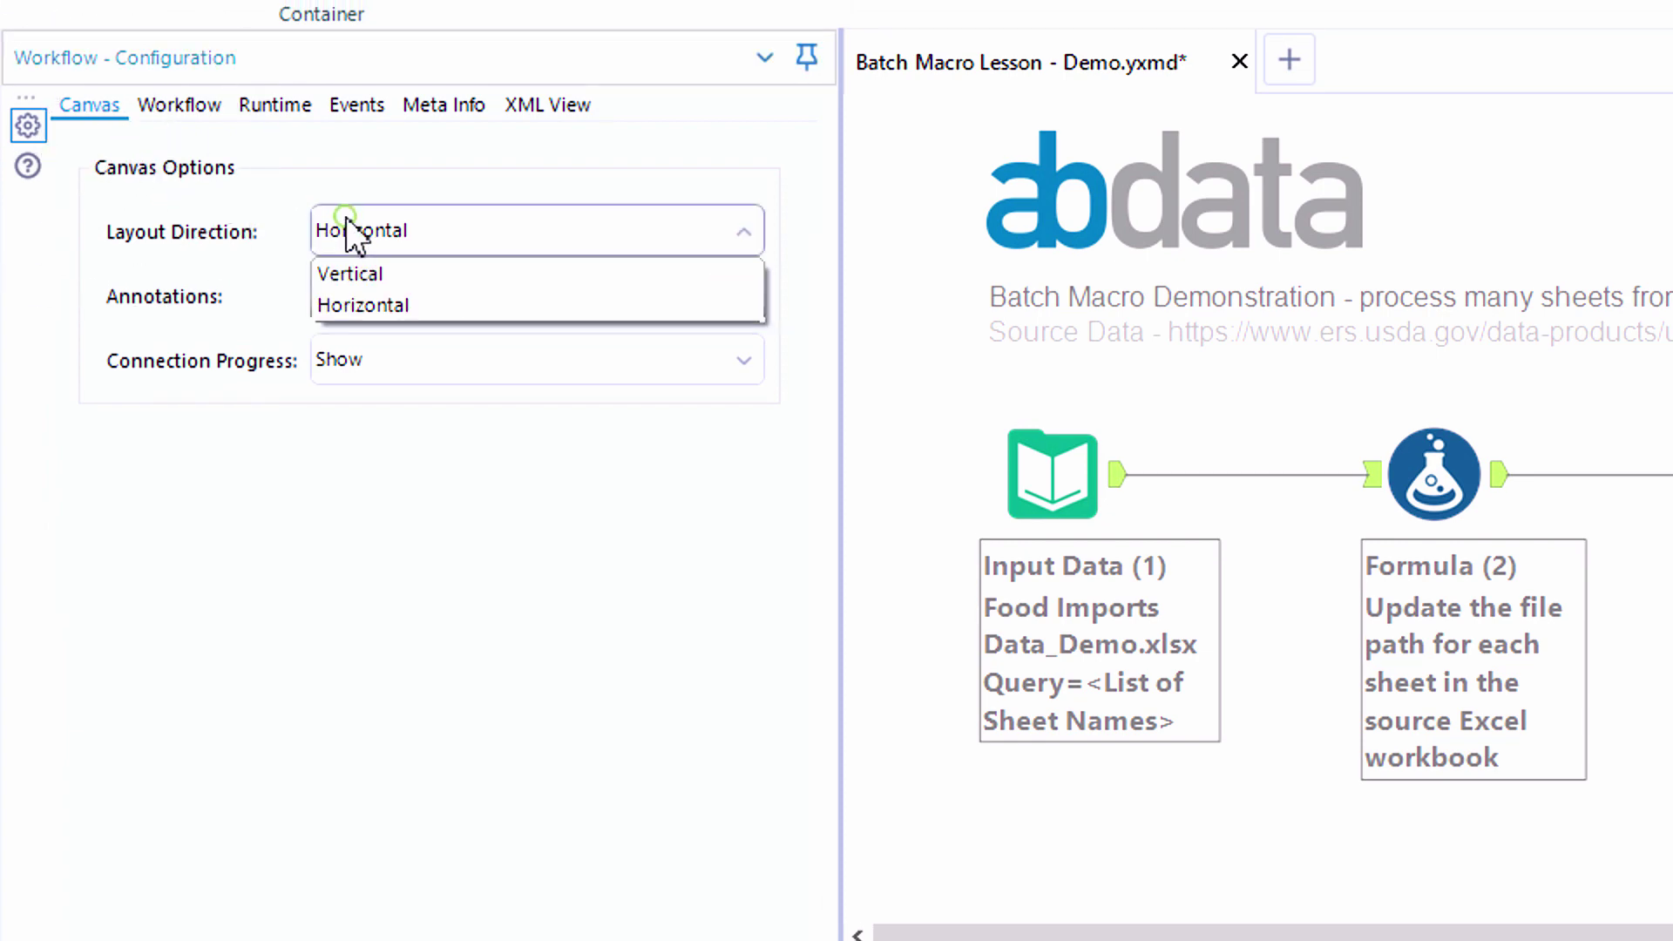
{"action": "left_click", "coordinate": [353, 275]}
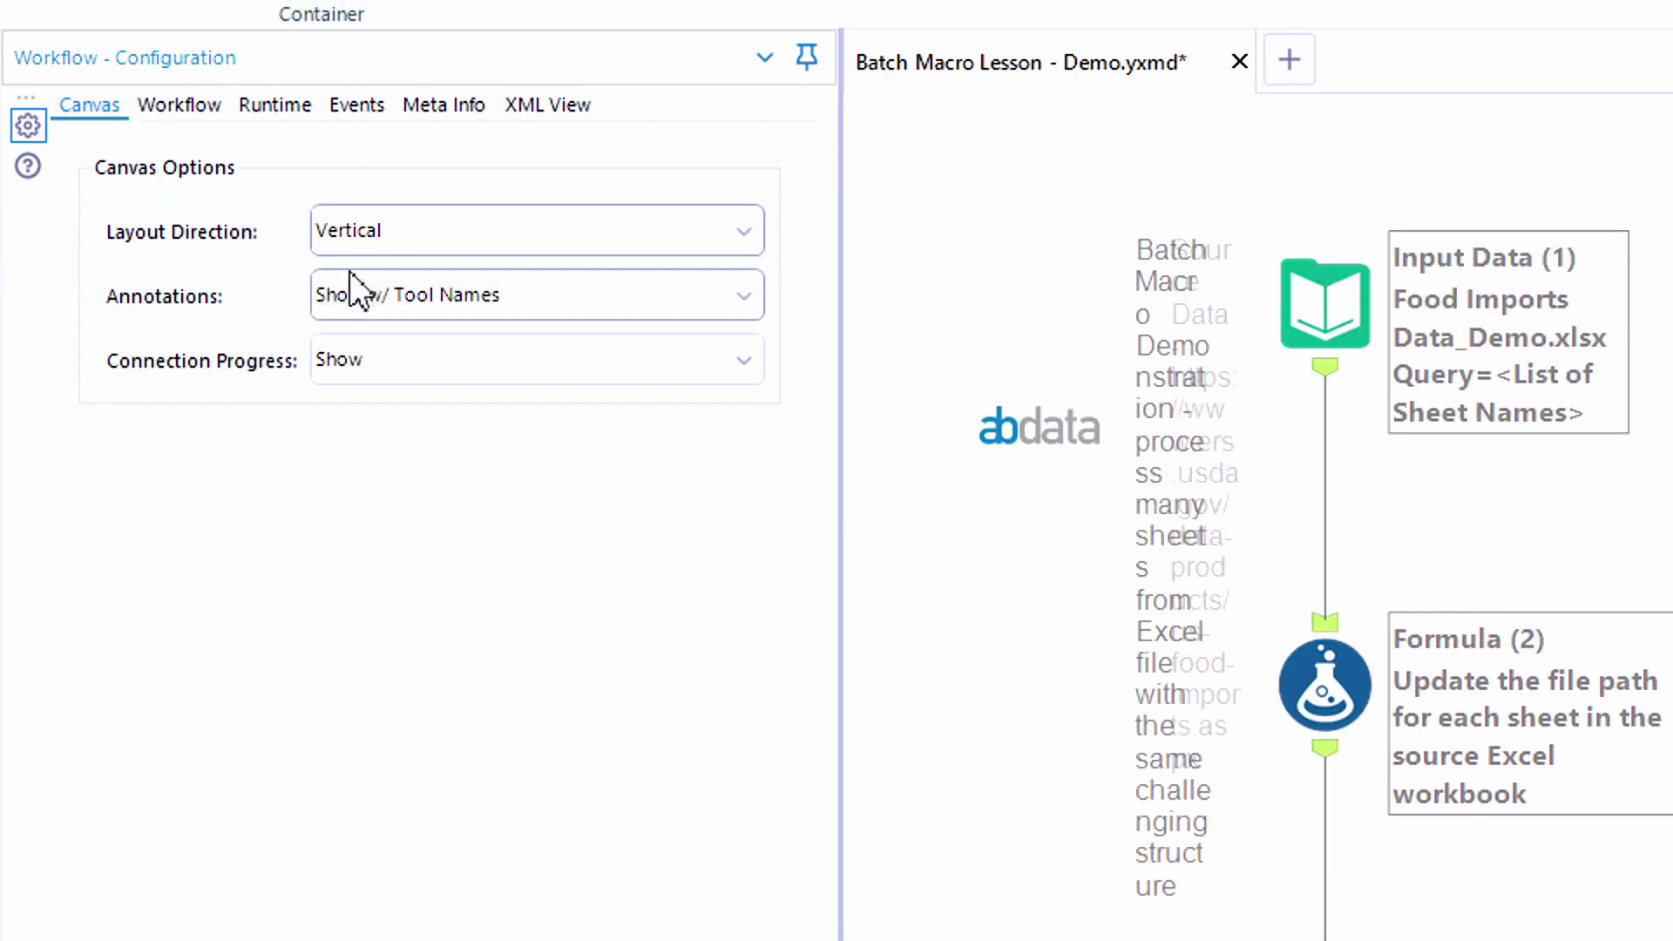
{"action": "left_click", "coordinate": [361, 251]}
{"action": "left_click", "coordinate": [364, 297]}
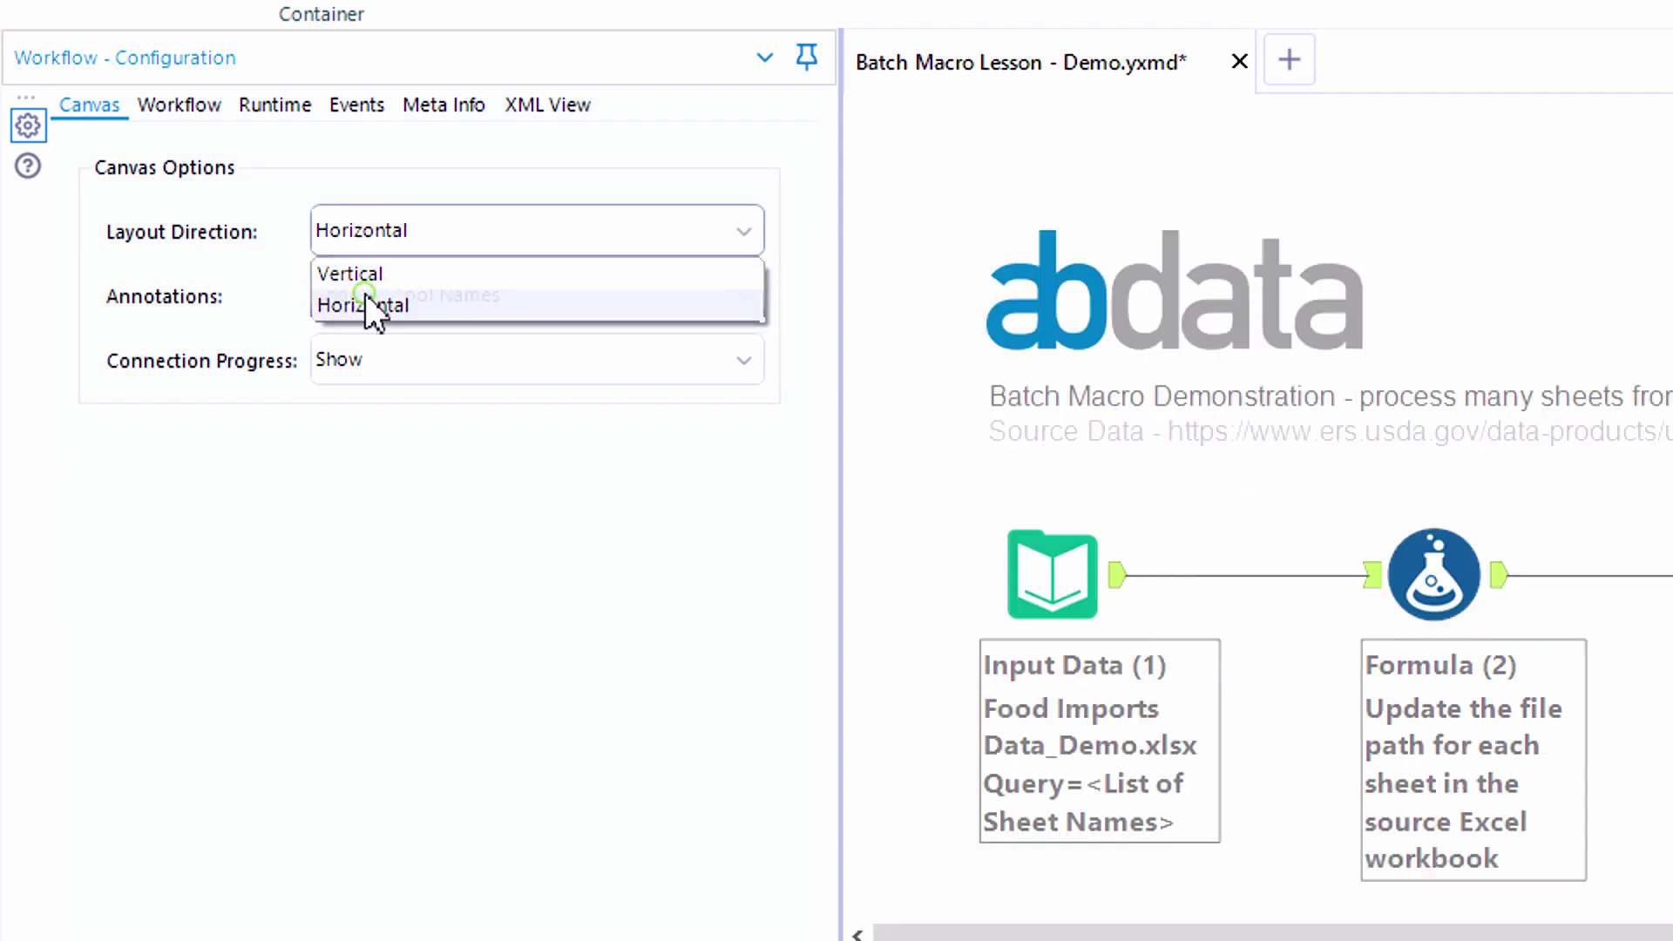
Hide annotations, restore them to show tool names, and keep connection progress shown
{"action": "left_click", "coordinate": [369, 305]}
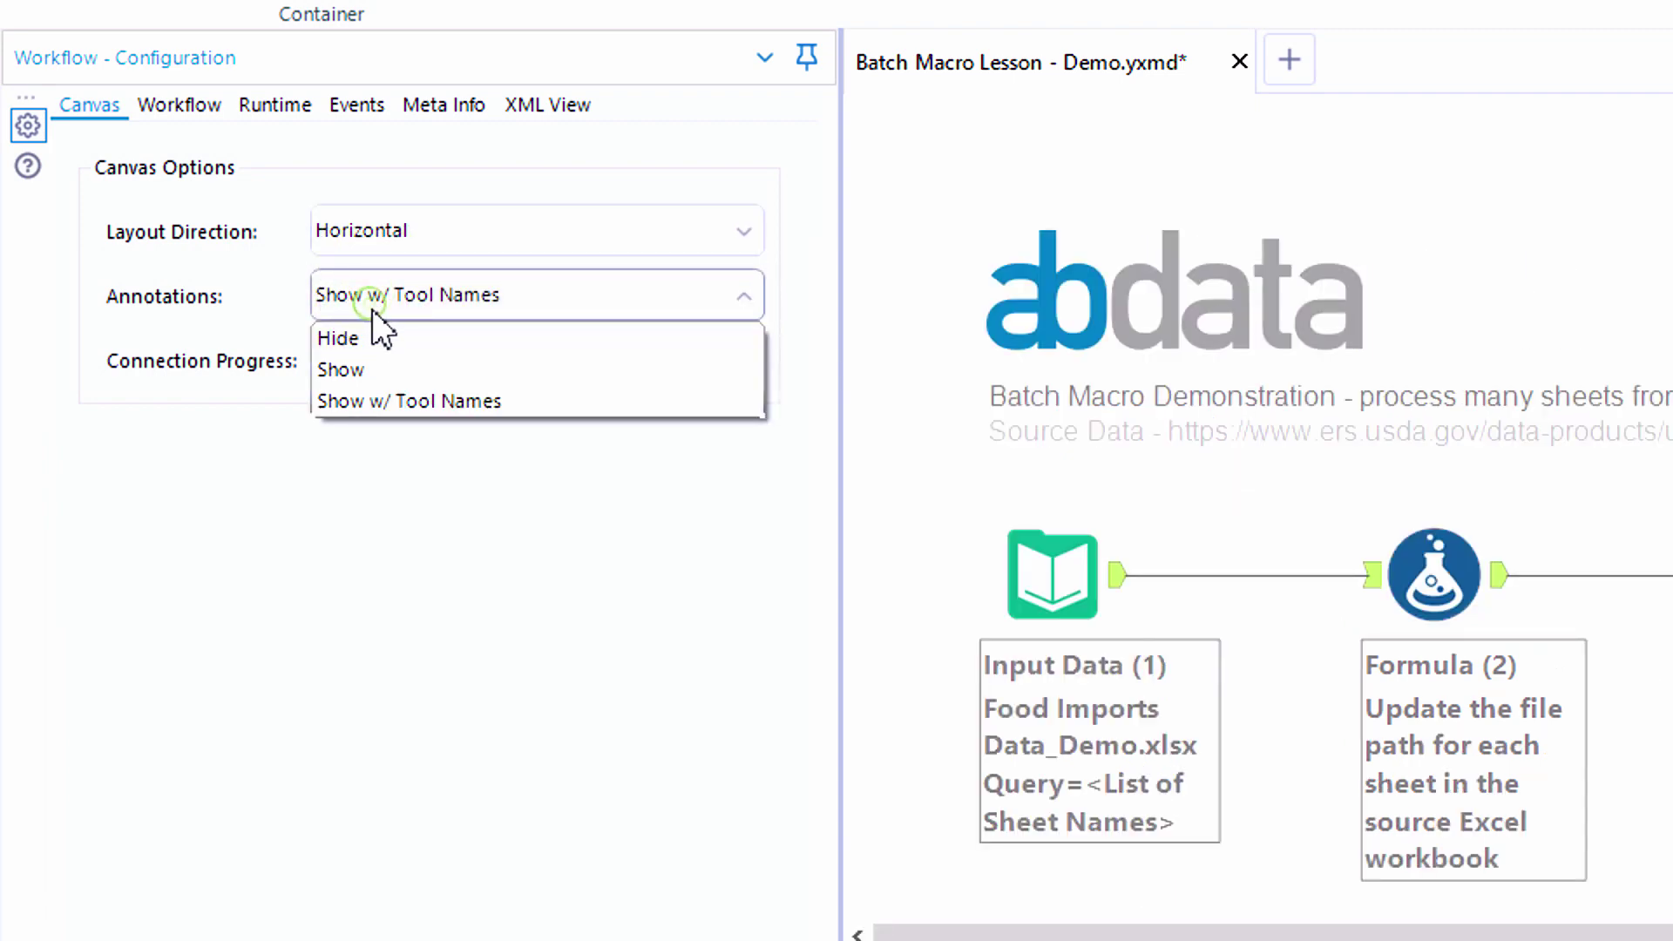
{"action": "left_click", "coordinate": [373, 331]}
{"action": "left_click", "coordinate": [373, 305]}
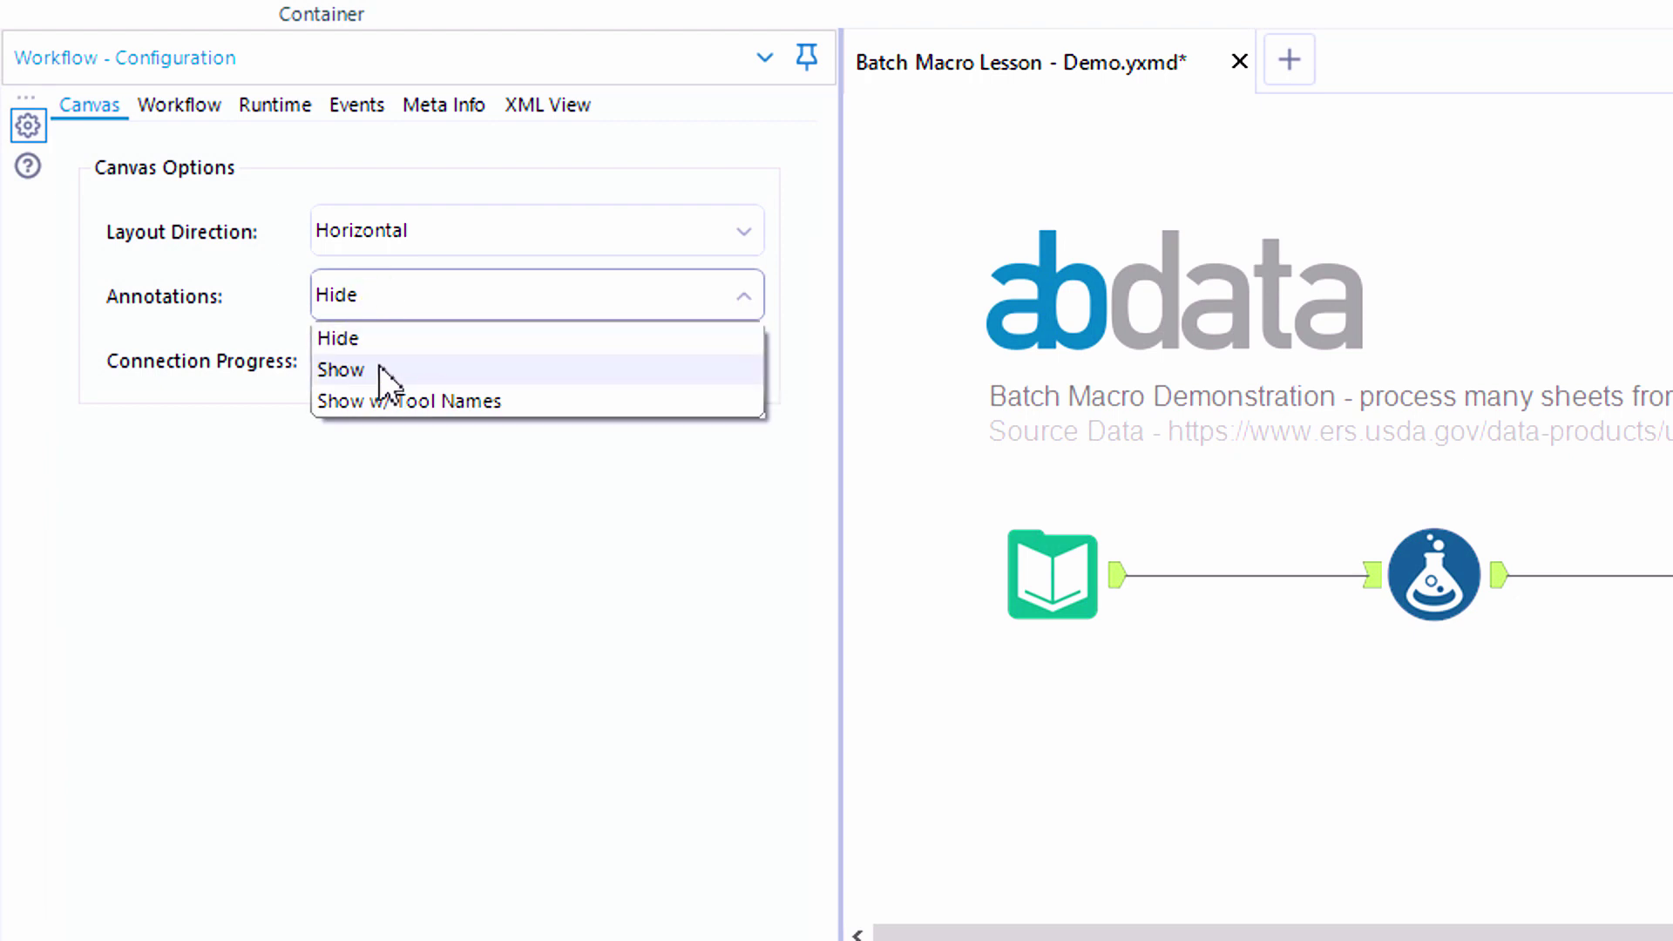
{"action": "left_click", "coordinate": [388, 390]}
{"action": "left_click", "coordinate": [385, 378]}
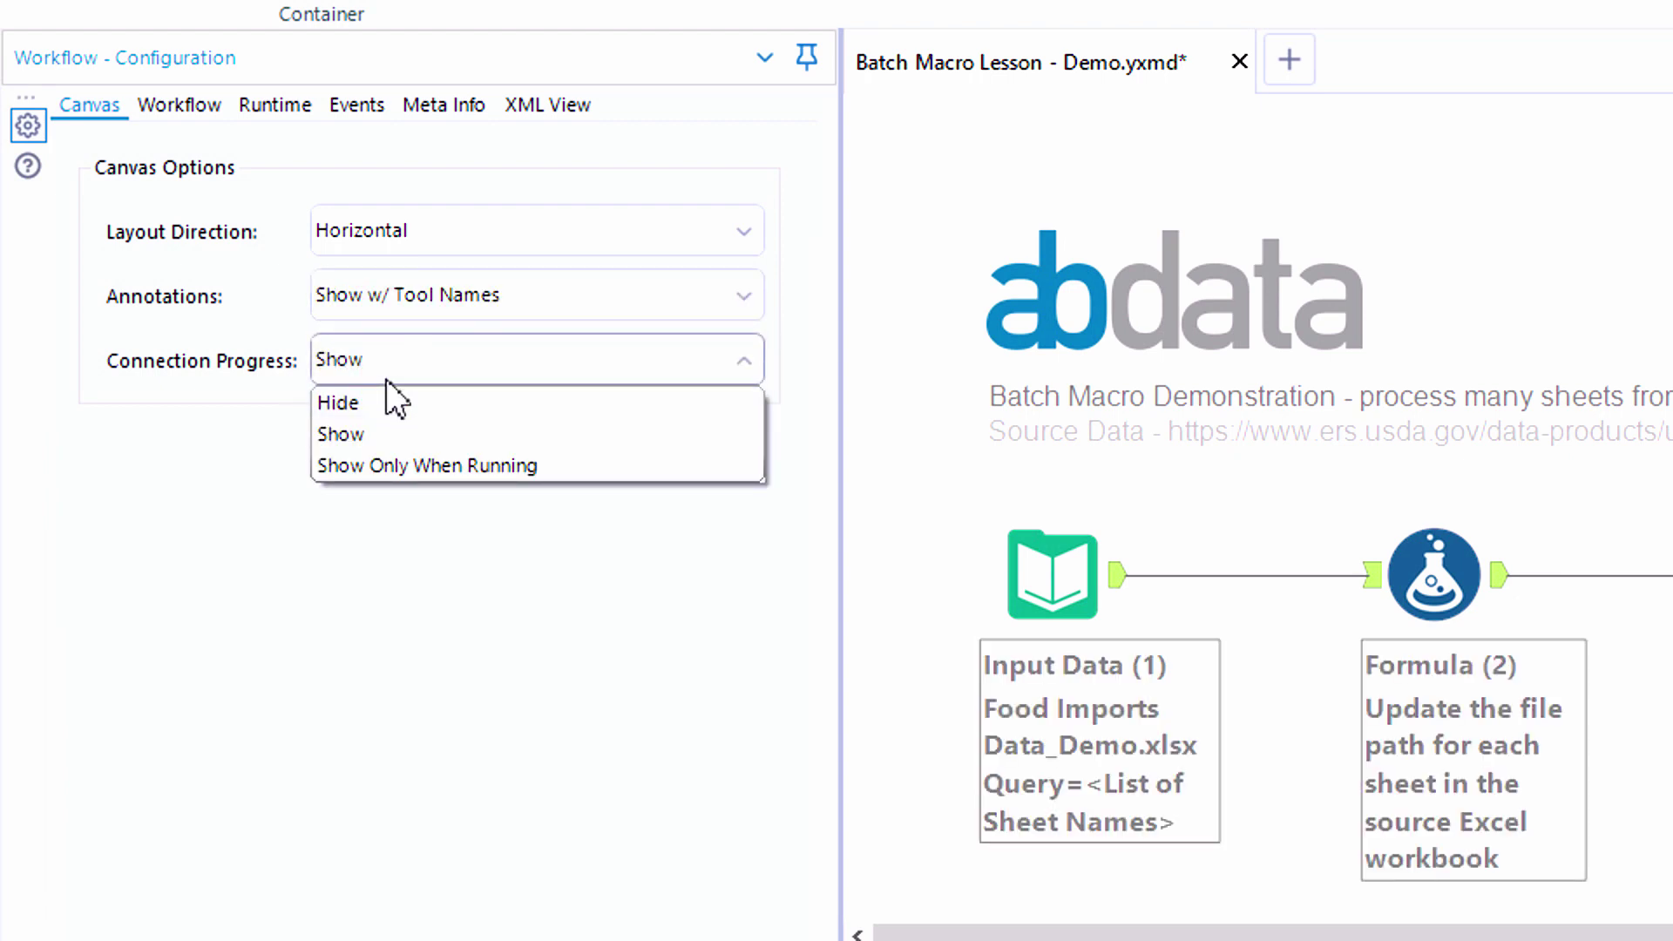
{"action": "left_click", "coordinate": [385, 443]}
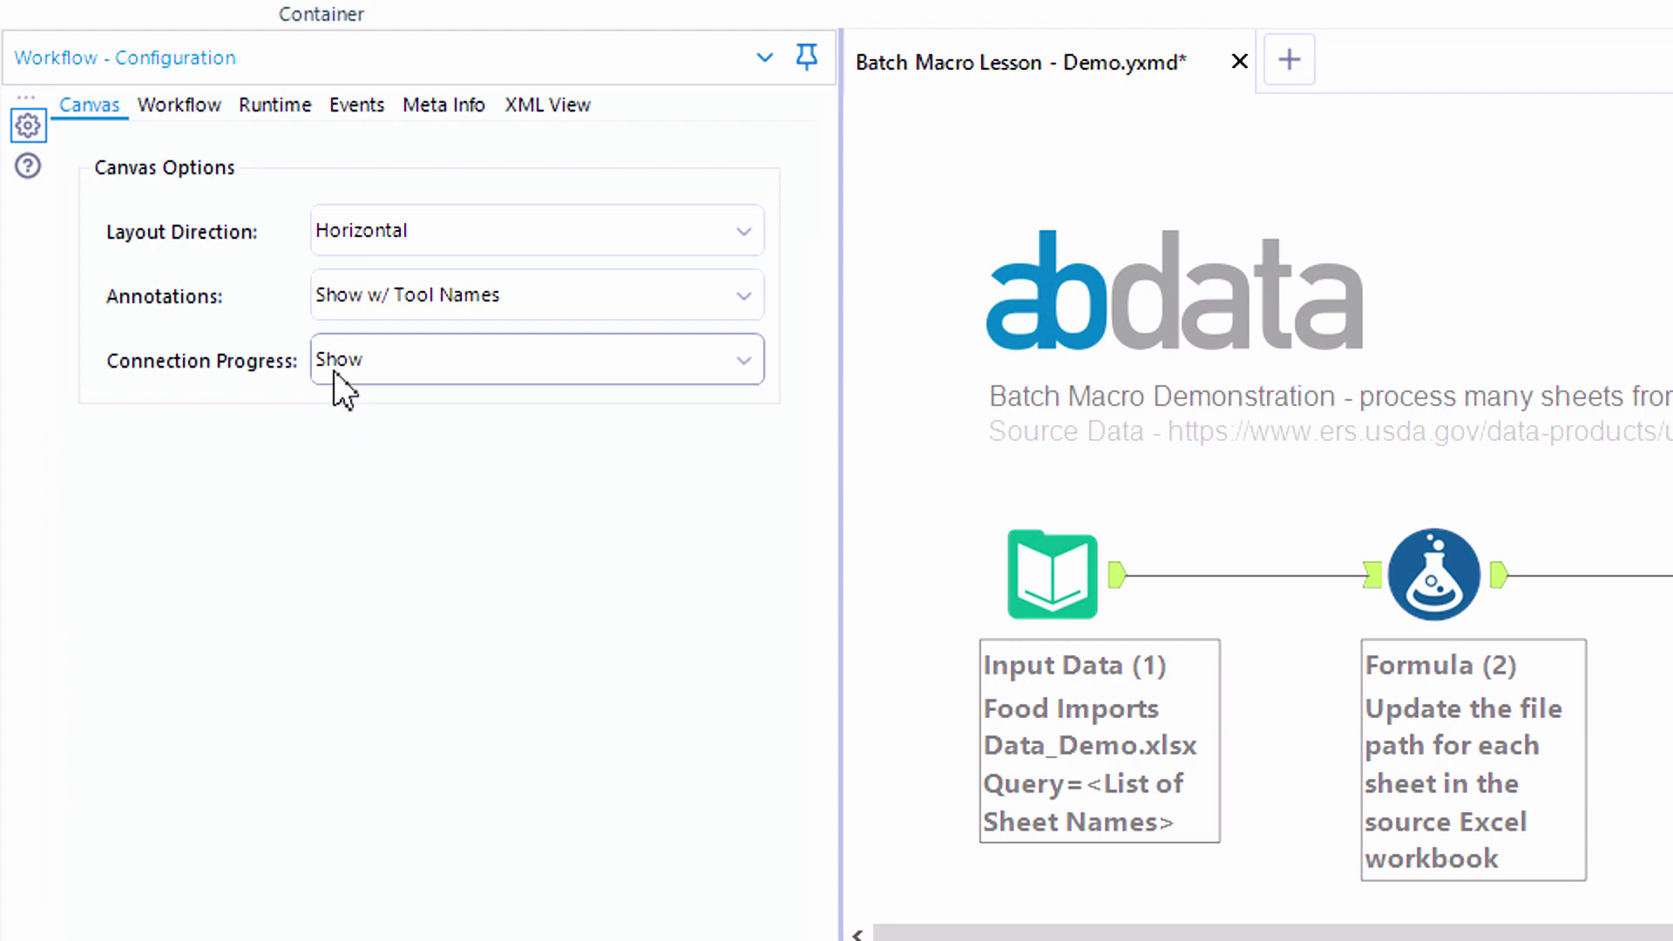
{"action": "left_click", "coordinate": [186, 112]}
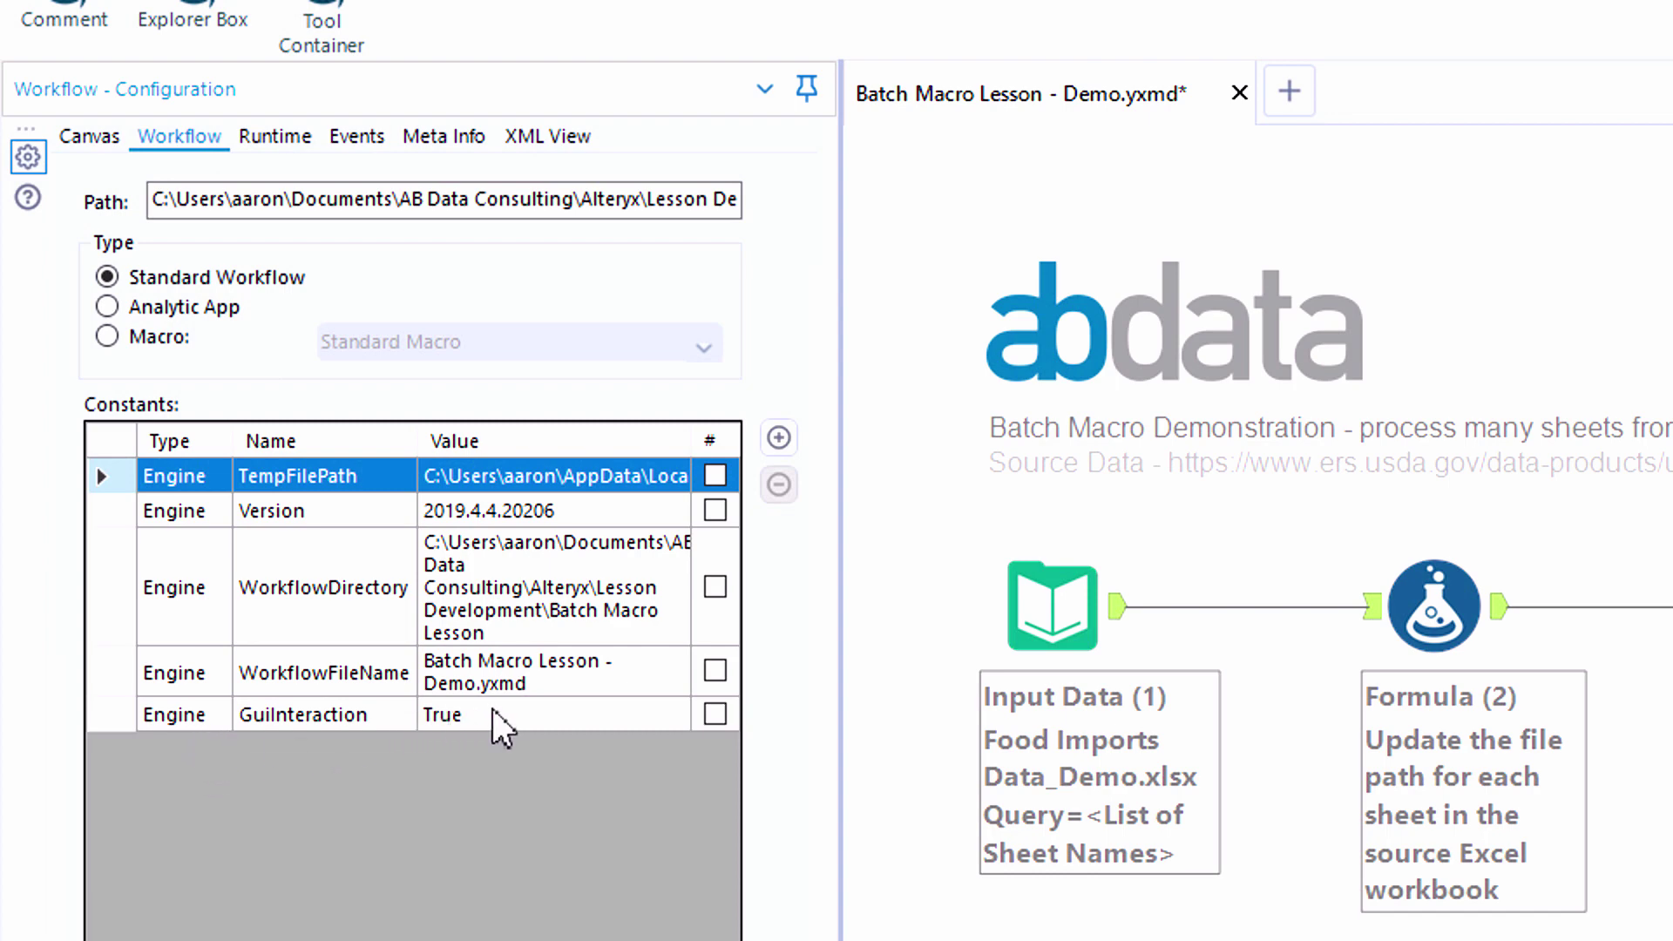
Add a User constant and remove it again, leaving the constants list unchanged
{"action": "left_click", "coordinate": [779, 438]}
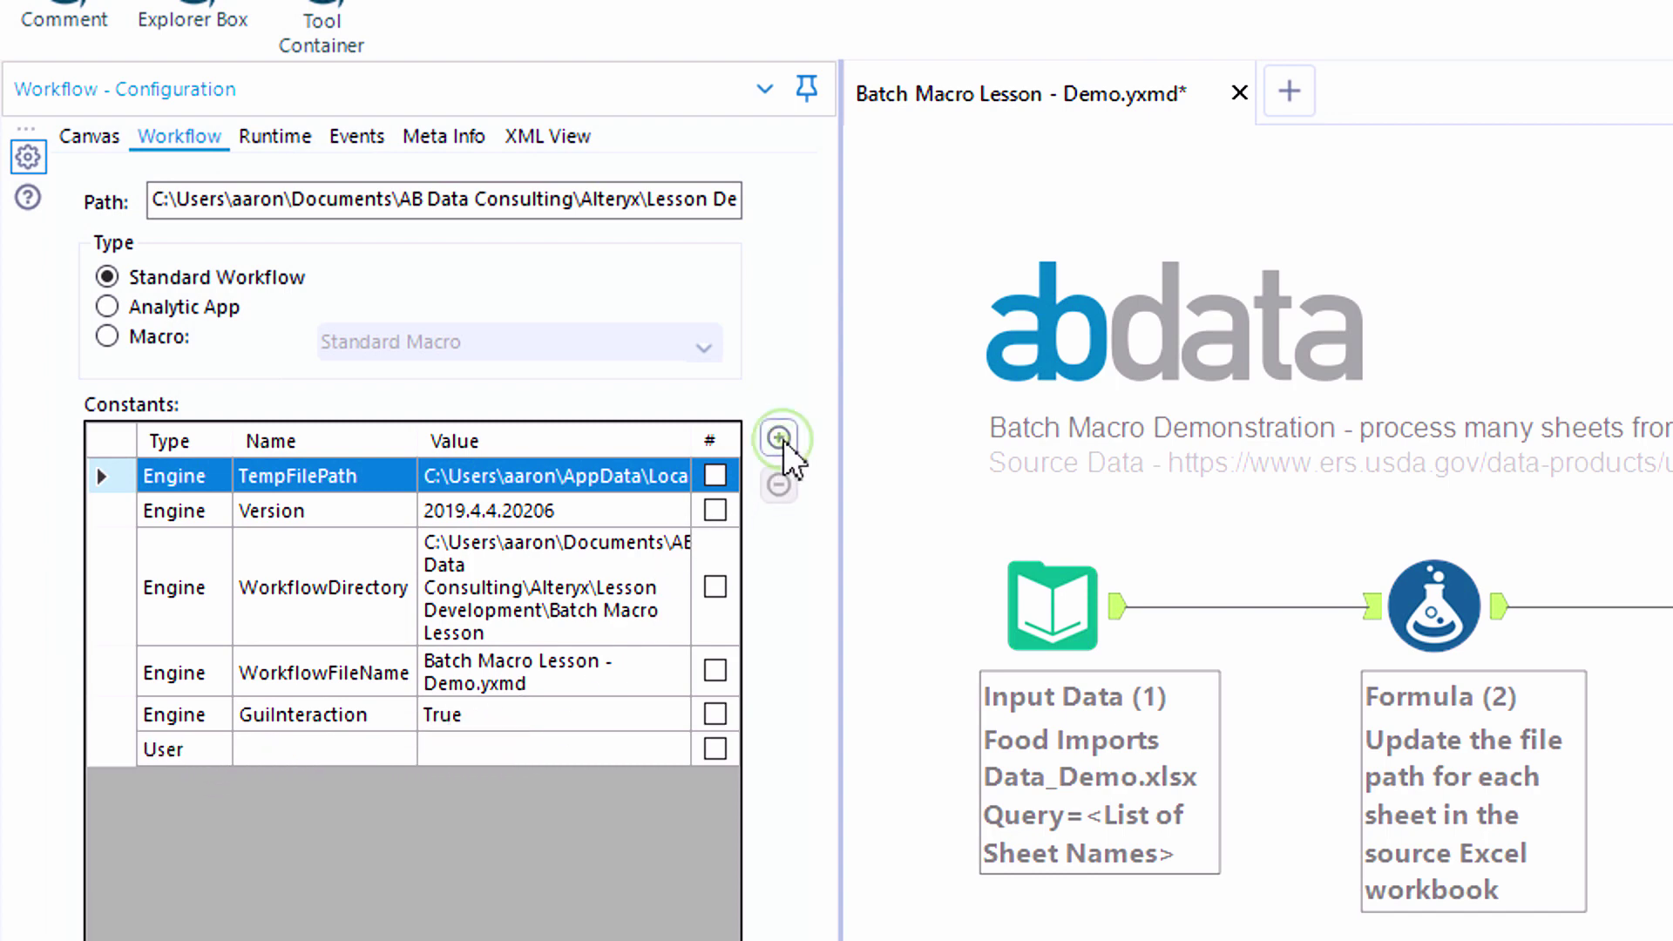
{"action": "left_click", "coordinate": [373, 757]}
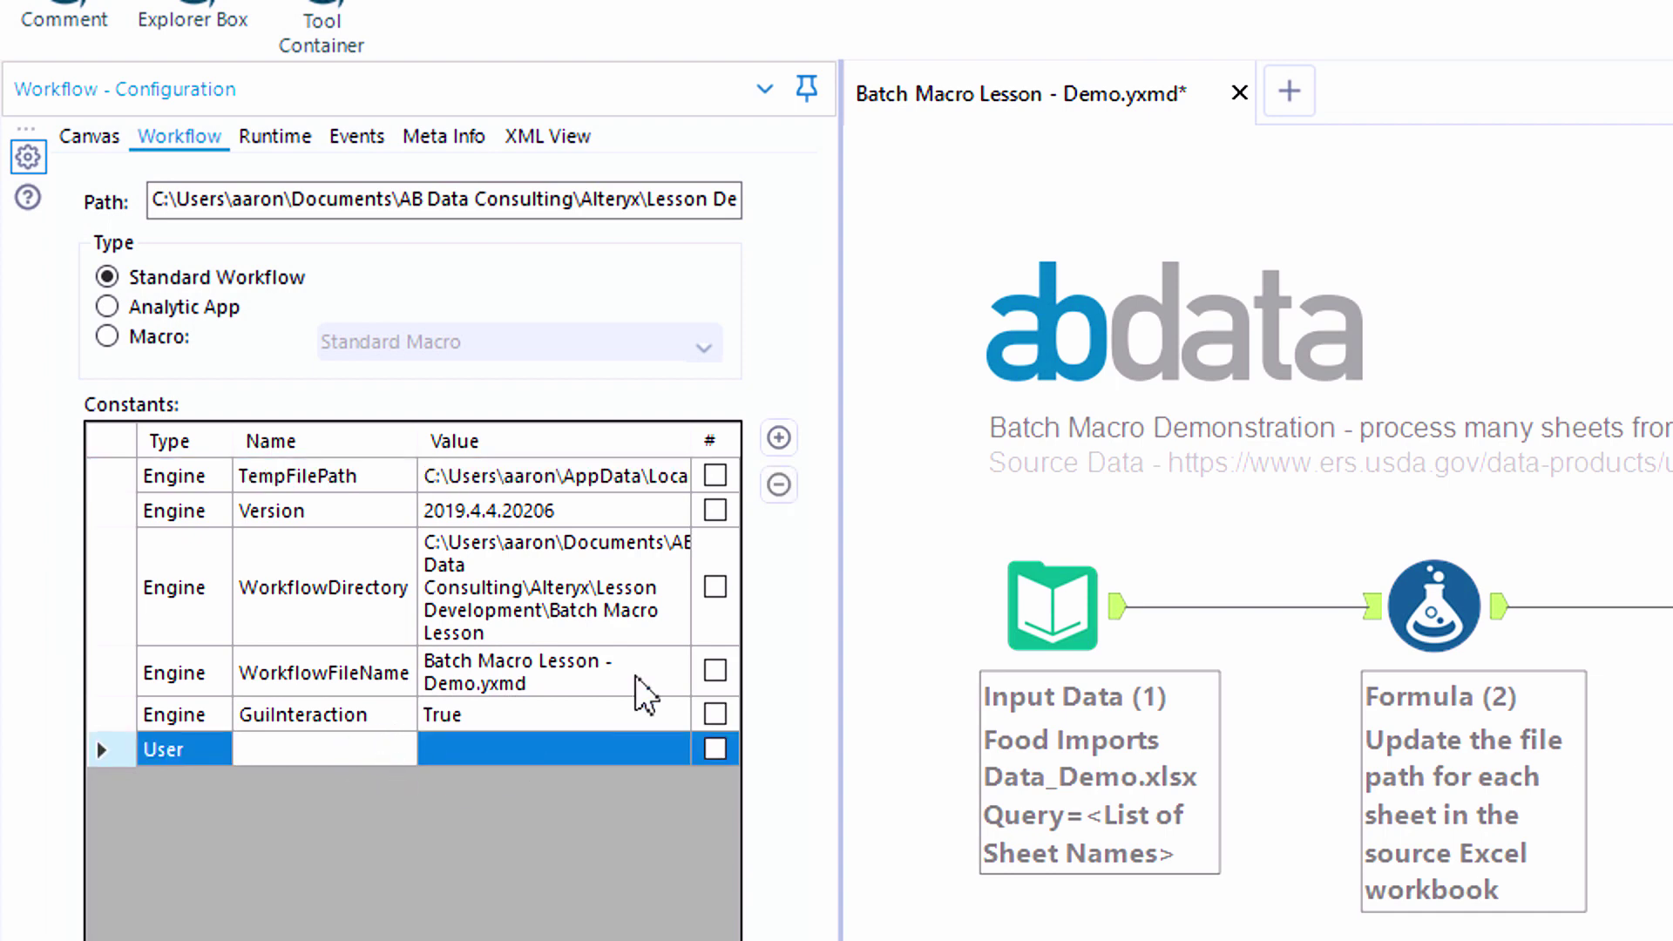
{"action": "left_click", "coordinate": [778, 485]}
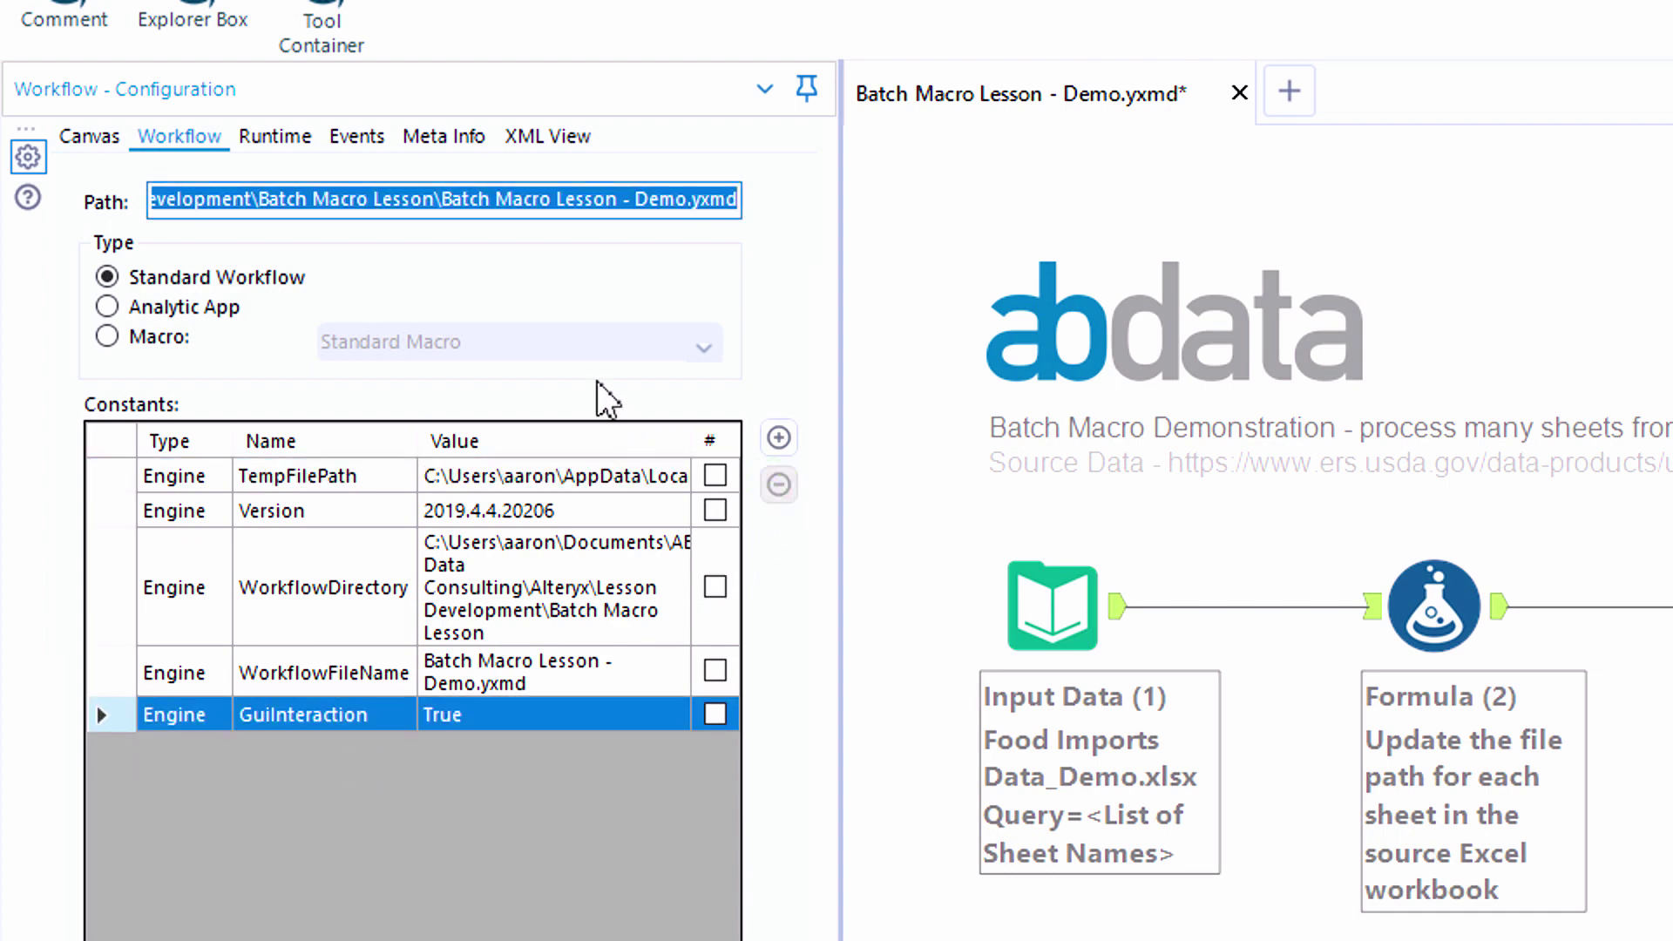
{"action": "left_click", "coordinate": [271, 142]}
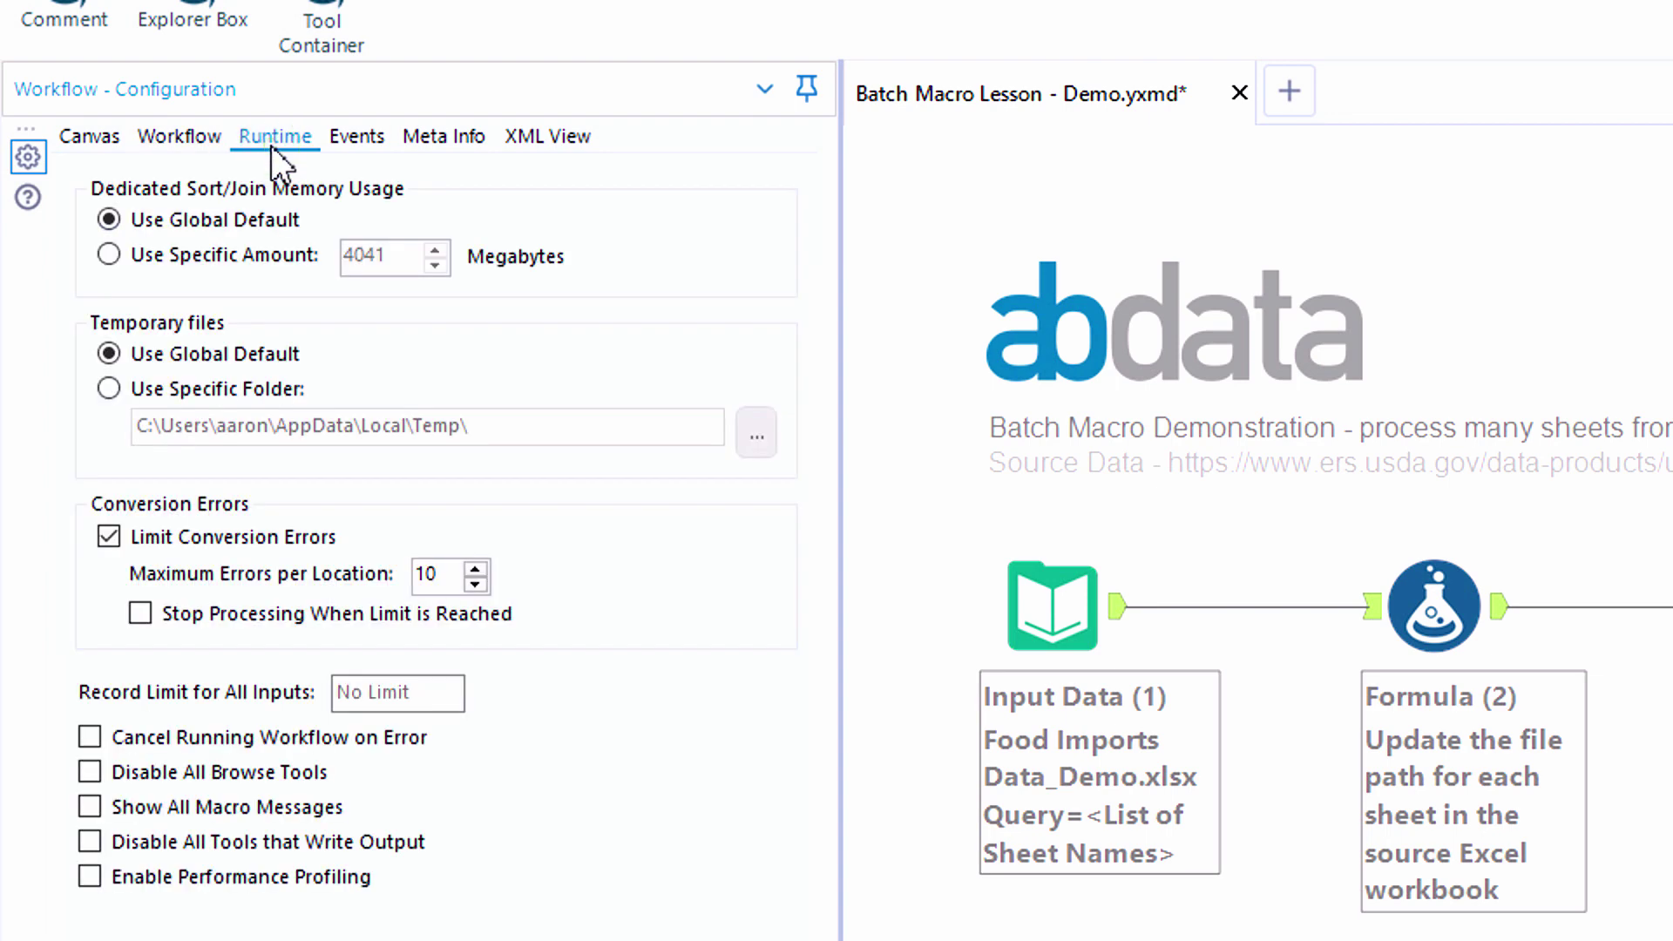
Set Record Limit for All Inputs to 5, run the workflow, and check the Input Data preview
{"action": "left_click", "coordinate": [285, 213]}
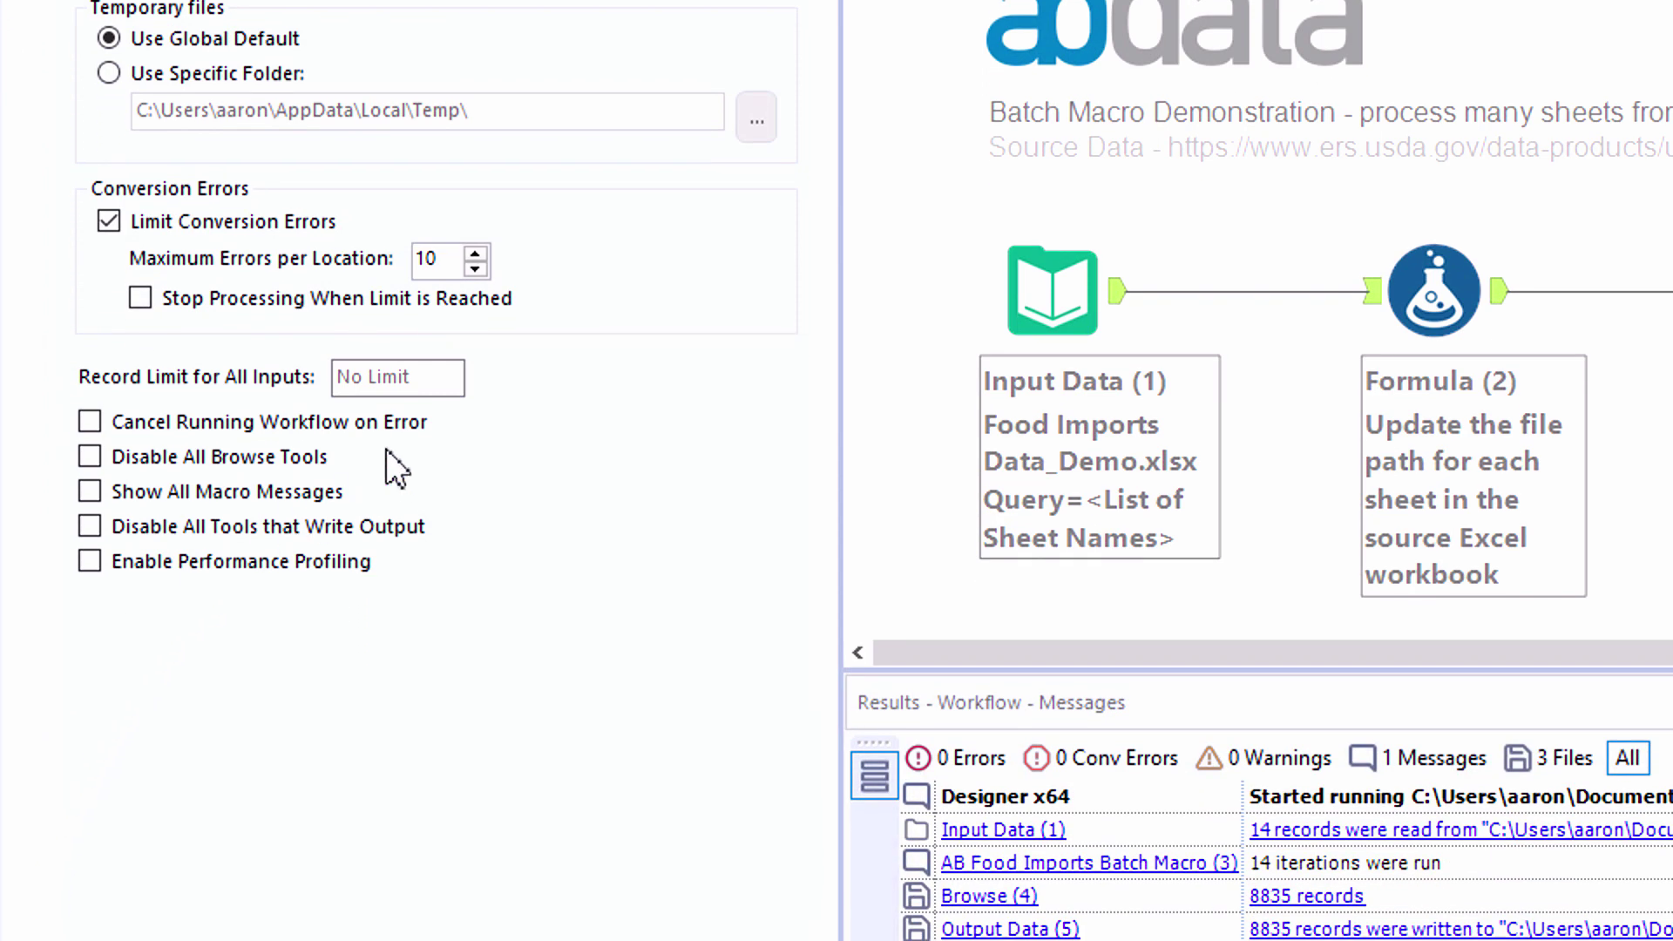
{"action": "left_click", "coordinate": [399, 378]}
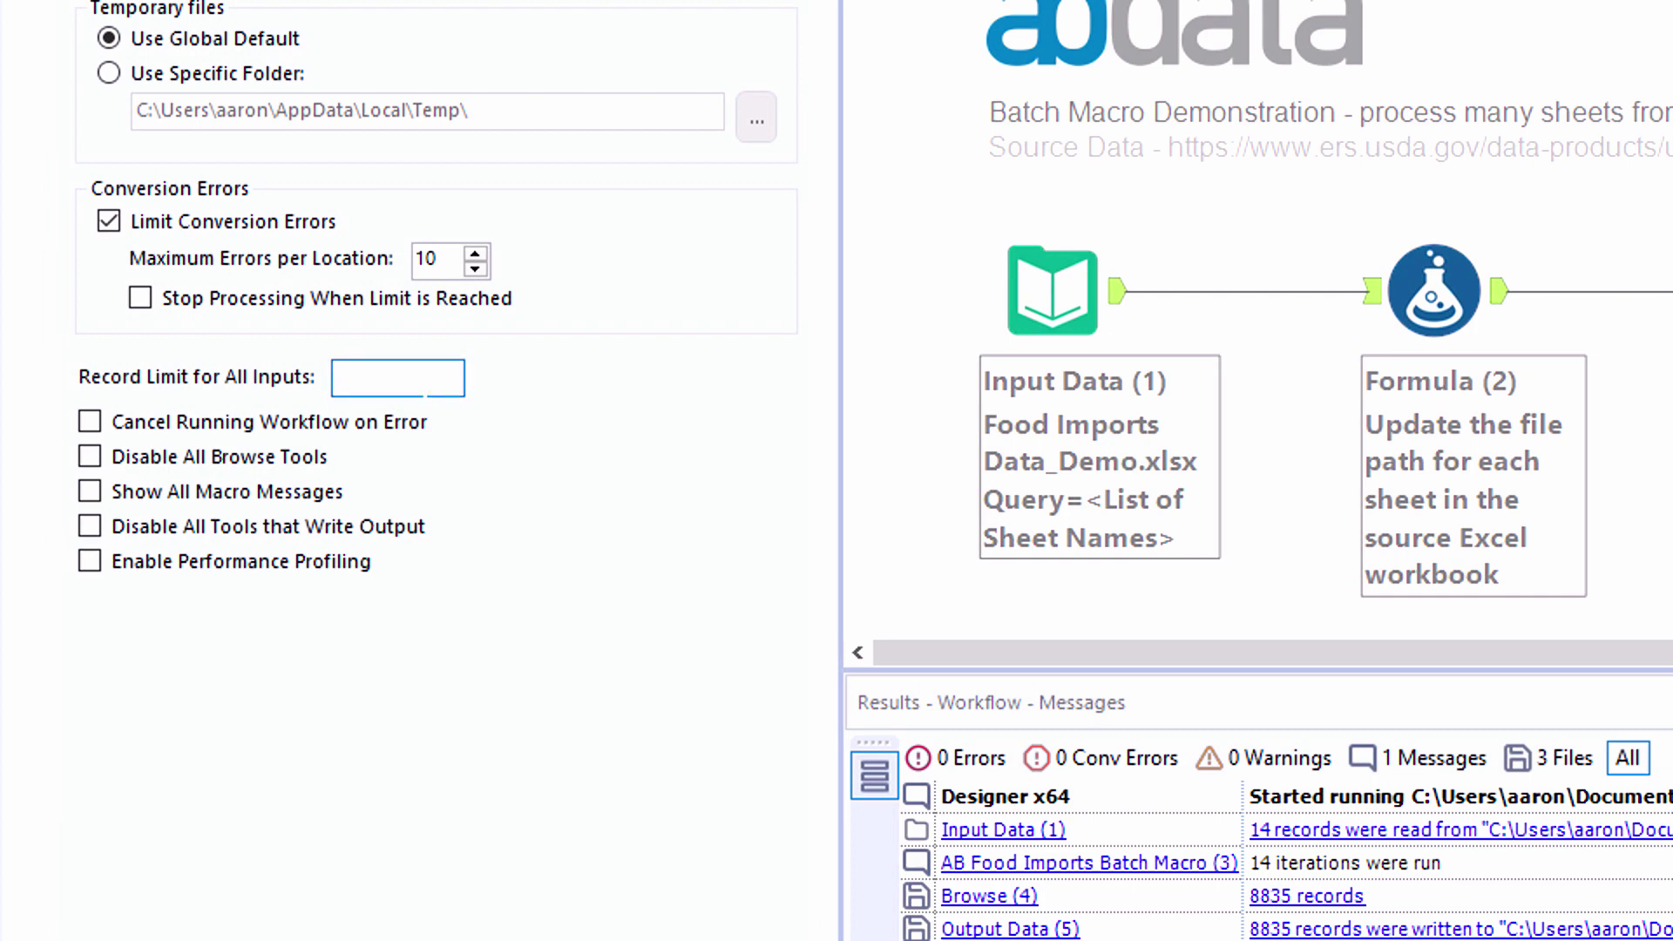
{"action": "key", "text": "ctrl+r"}
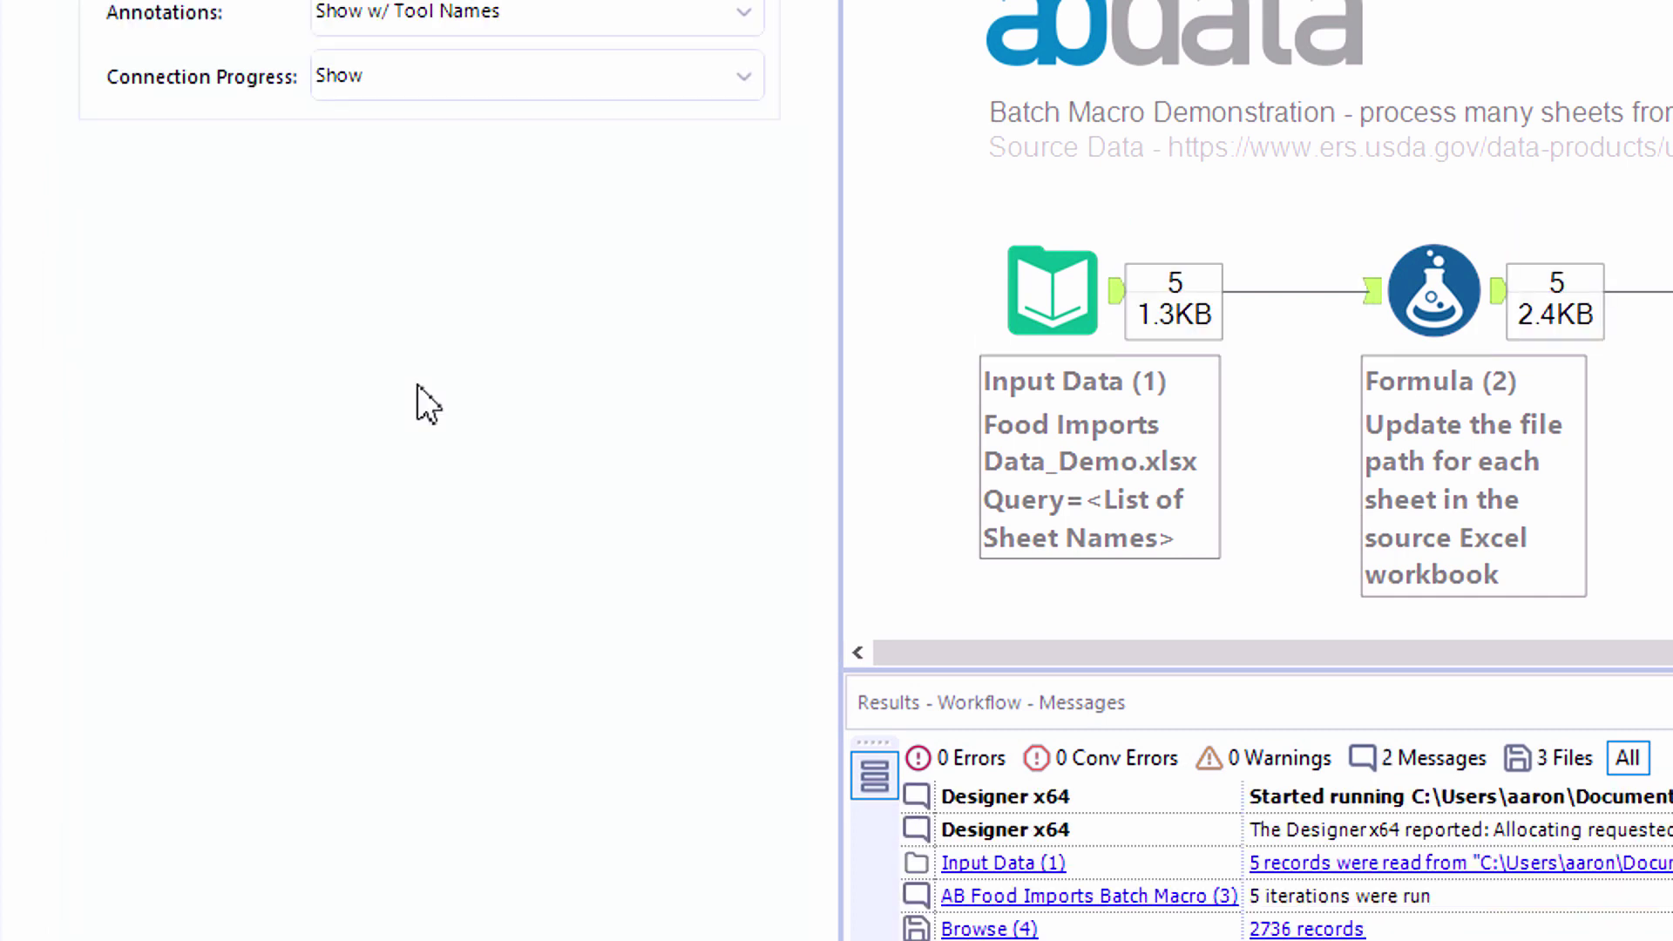
{"action": "left_click", "coordinate": [1081, 289]}
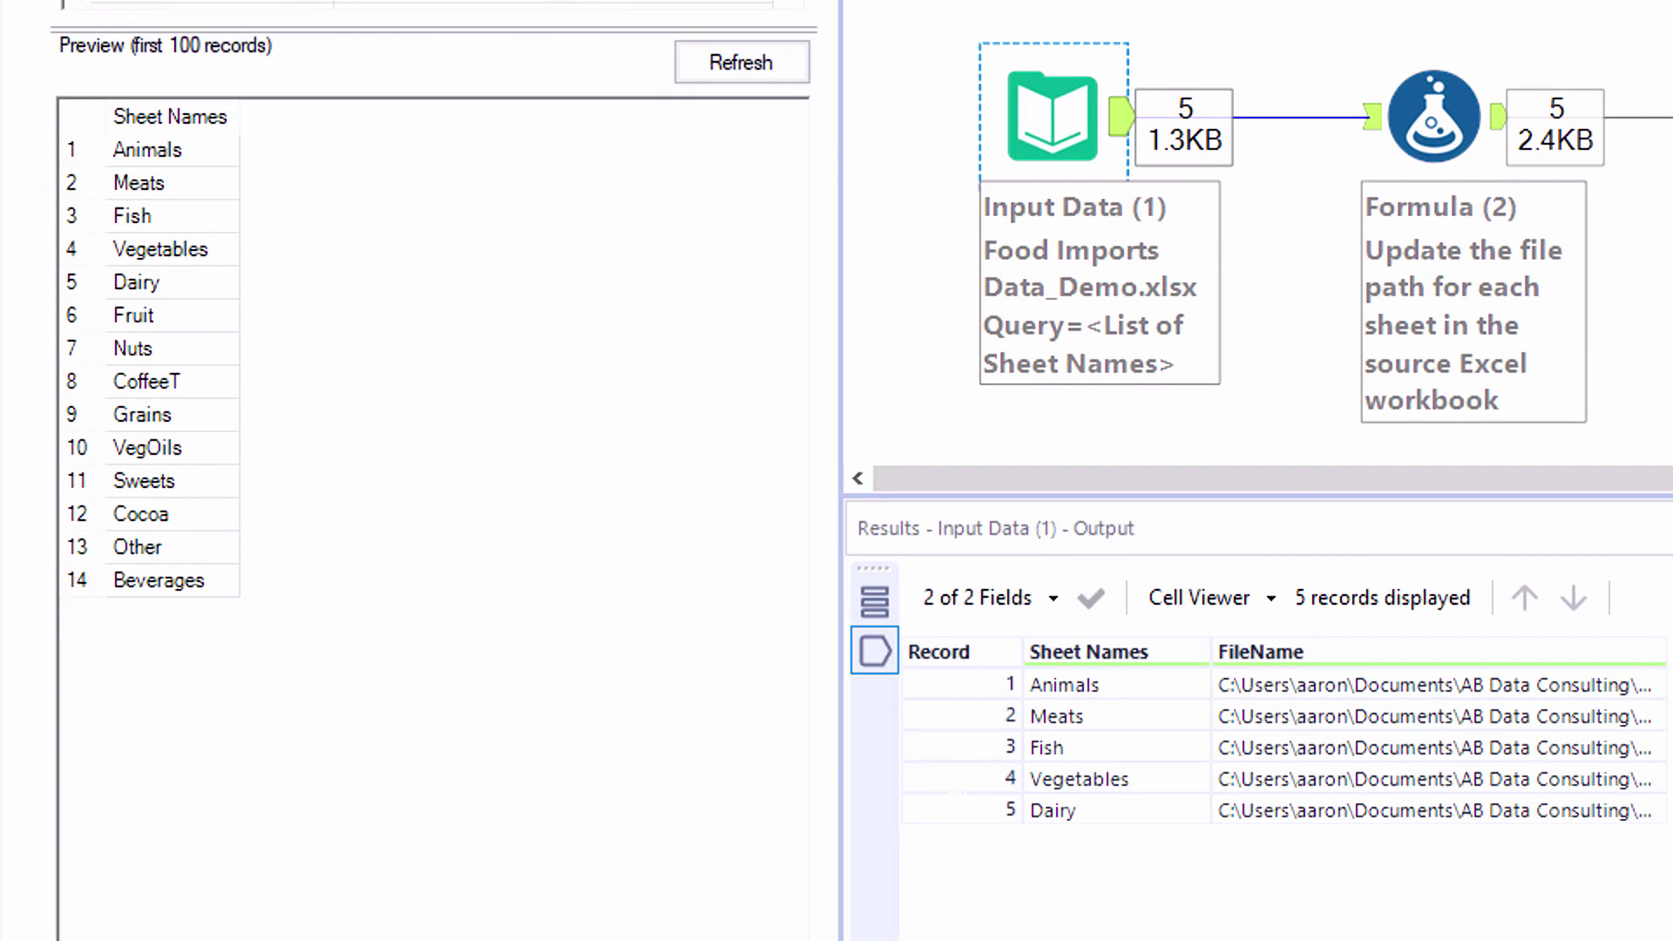
Delete the 5-record limit in the Runtime settings so inputs have no limit
{"action": "left_click", "coordinate": [928, 379]}
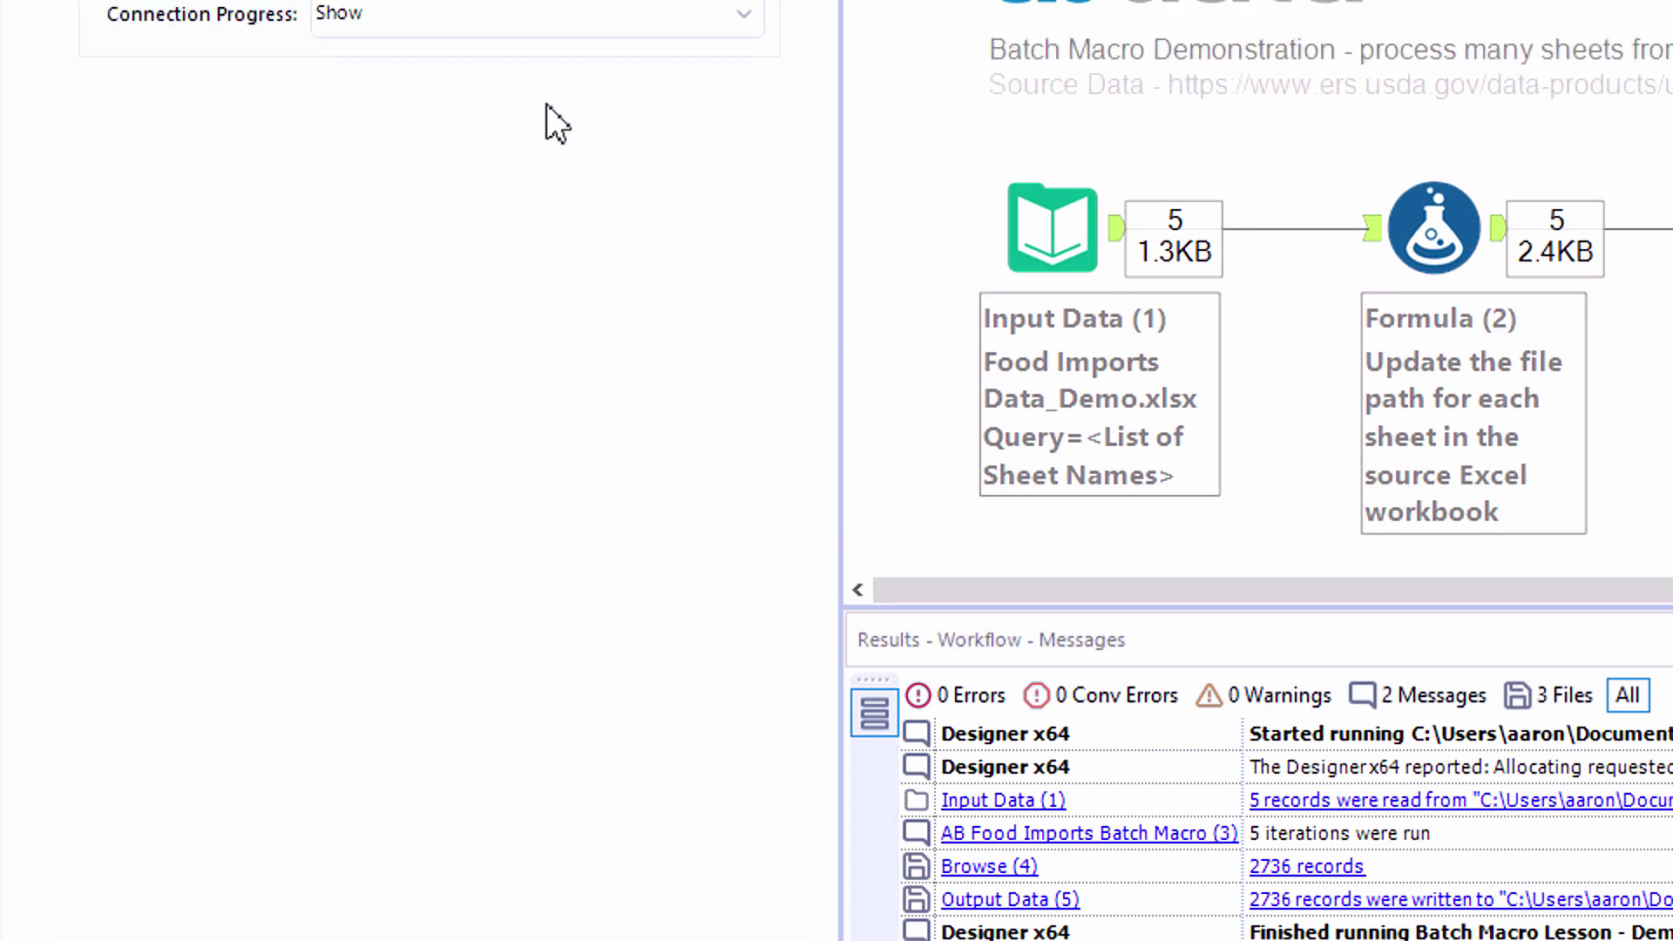
{"action": "left_click", "coordinate": [289, 89]}
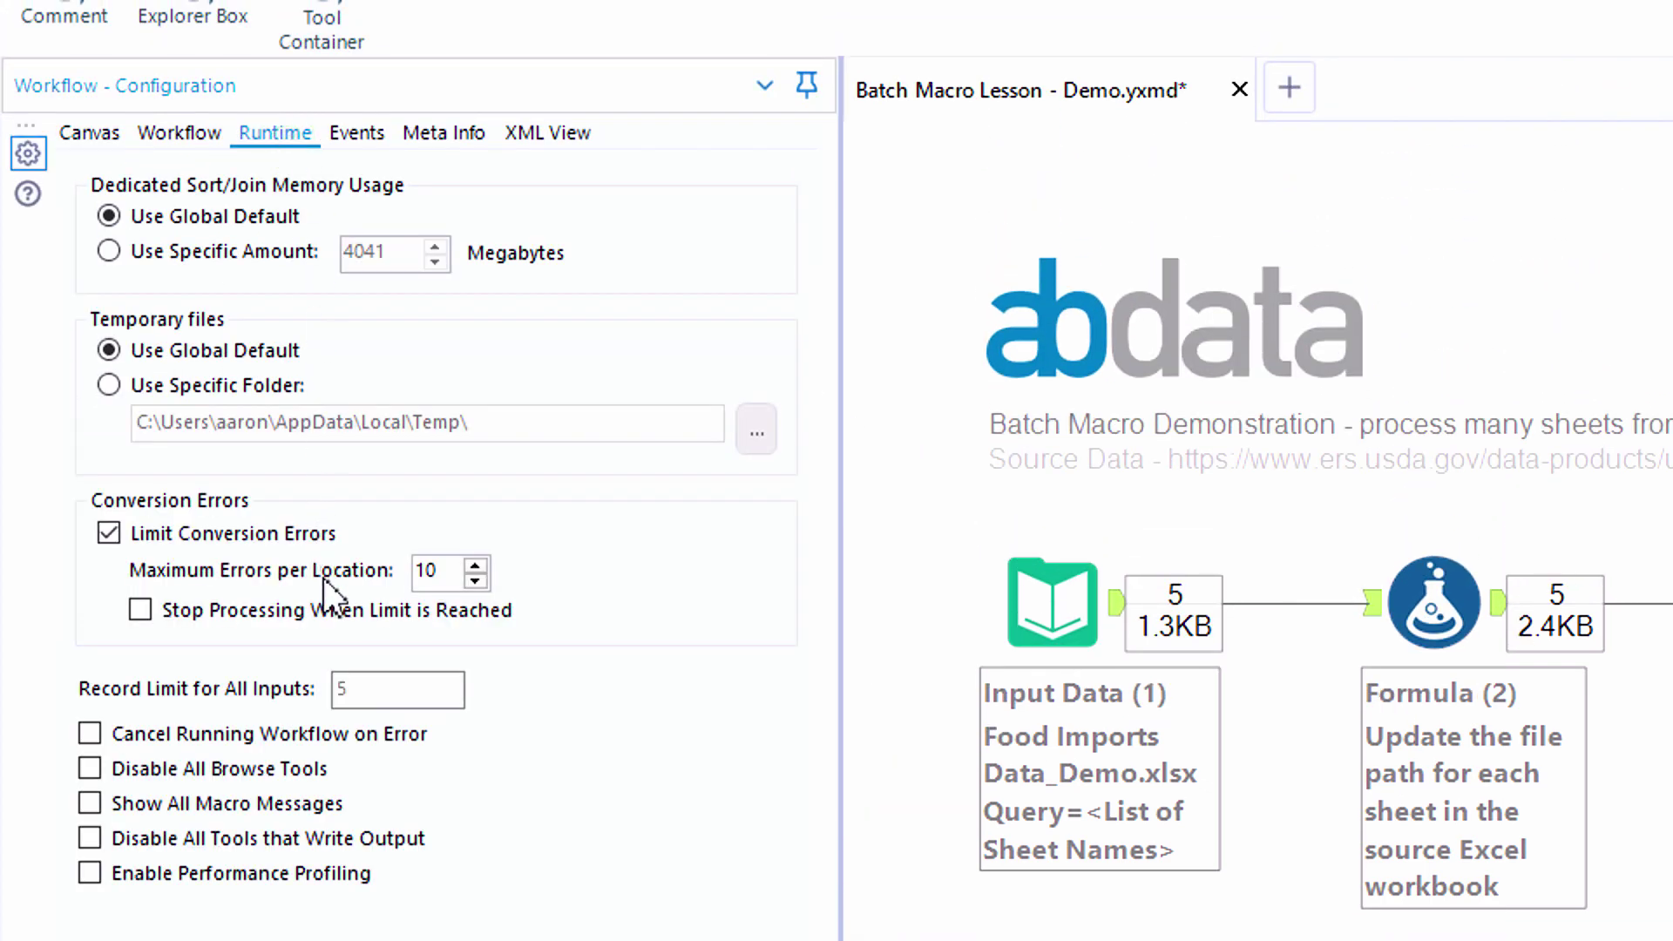
{"action": "double_click", "coordinate": [347, 687]}
{"action": "key", "text": "BackSpace"}
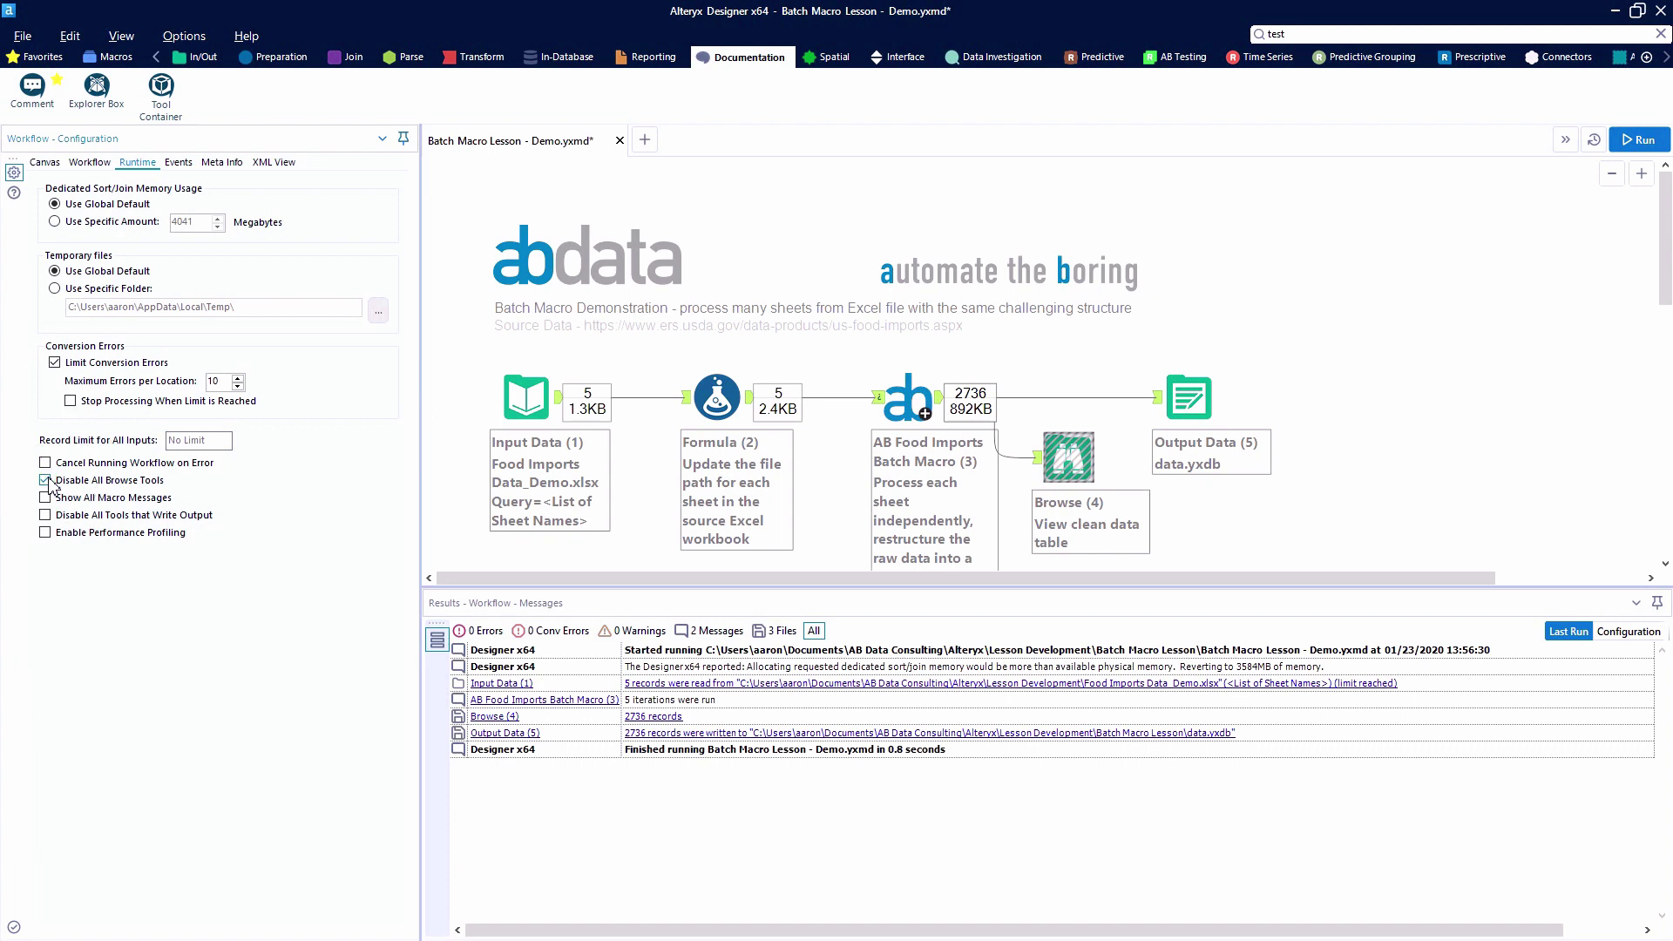
Disable all Browse tools and run the workflow, writing 8835 records
{"action": "left_click", "coordinate": [45, 481]}
{"action": "left_click", "coordinate": [45, 481]}
{"action": "key", "text": "ctrl+r"}
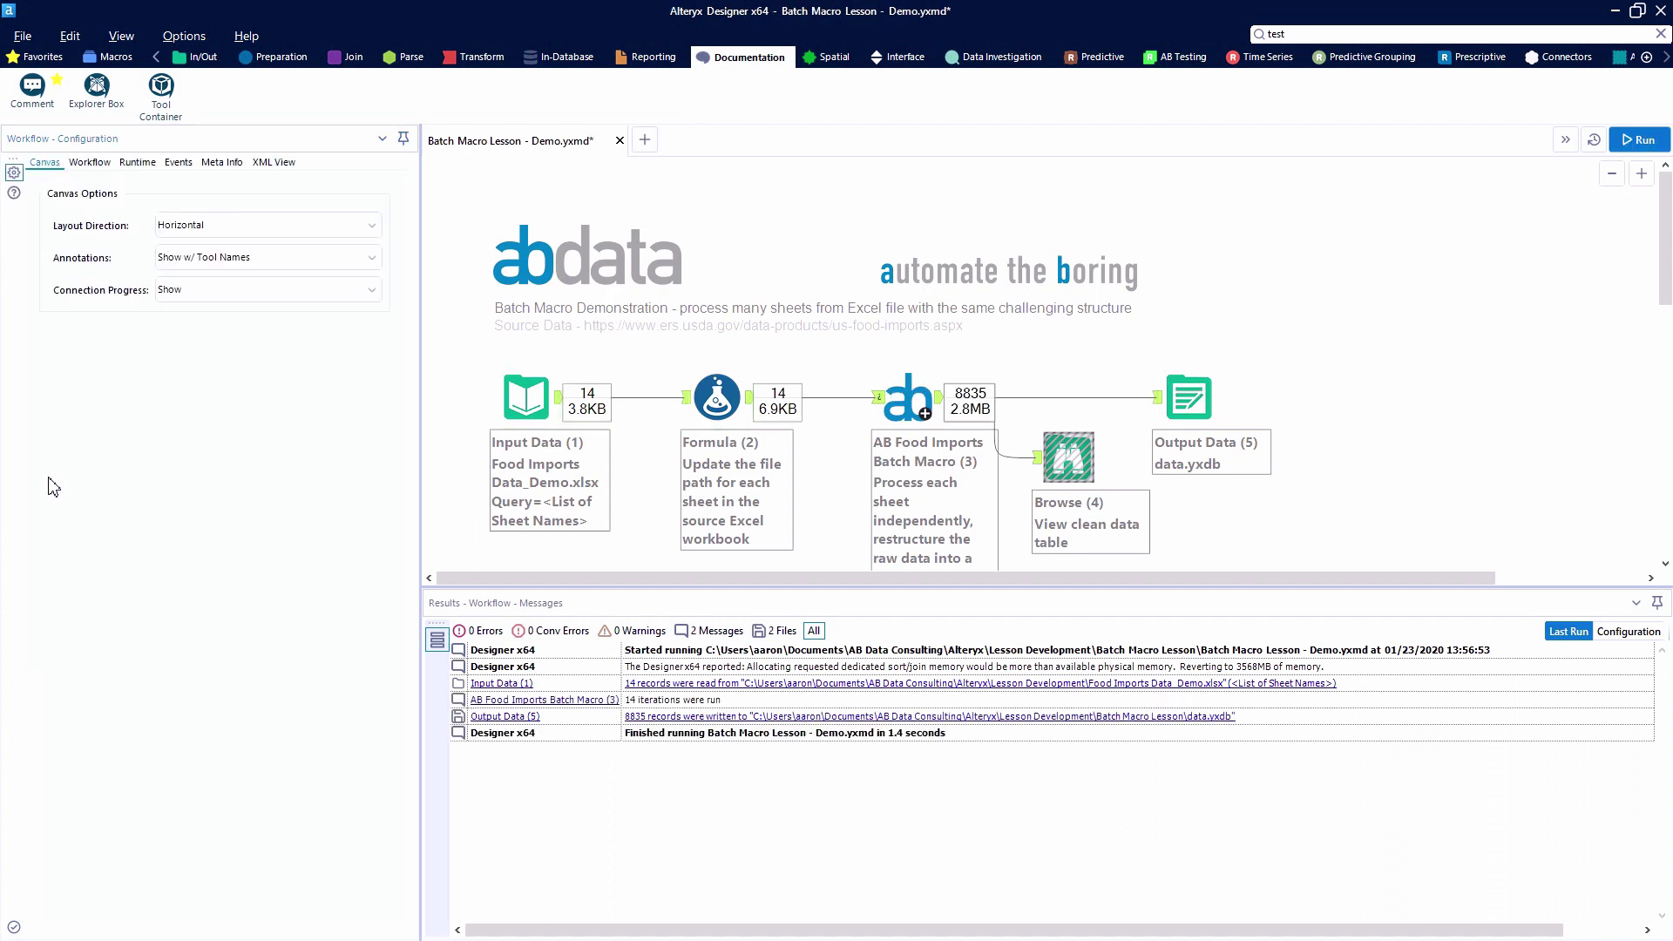
Re-enable the Browse tools and toggle Disable All Tools that Write Output on and off
{"action": "left_click", "coordinate": [138, 162]}
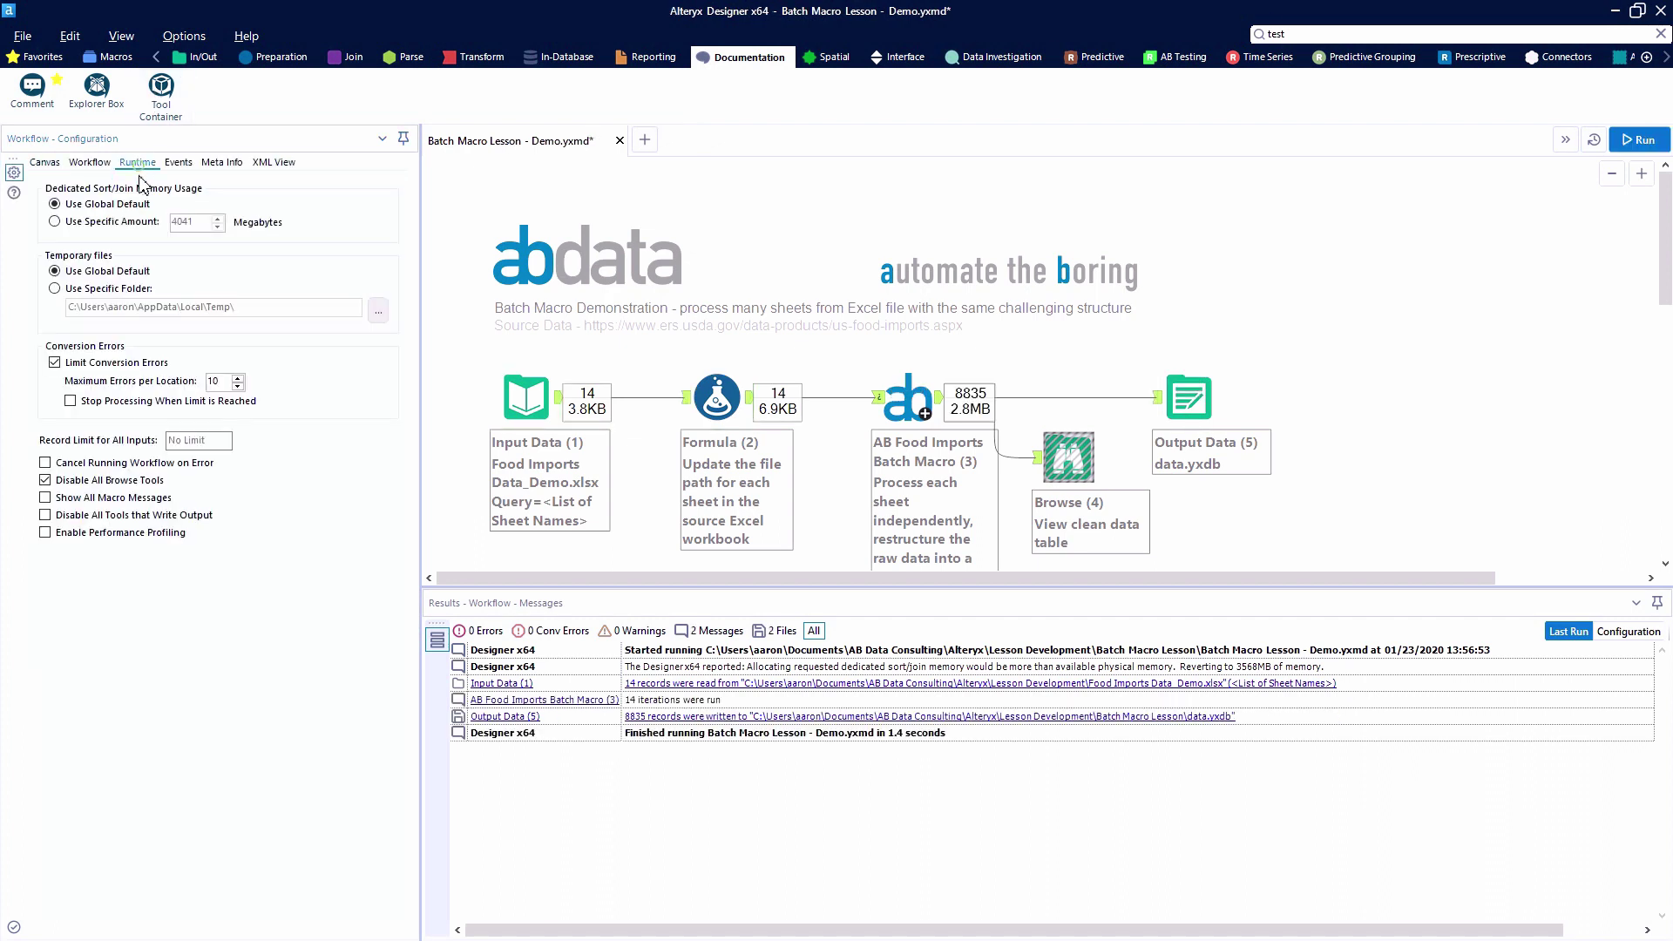
{"action": "left_click", "coordinate": [45, 480]}
{"action": "left_click", "coordinate": [46, 480]}
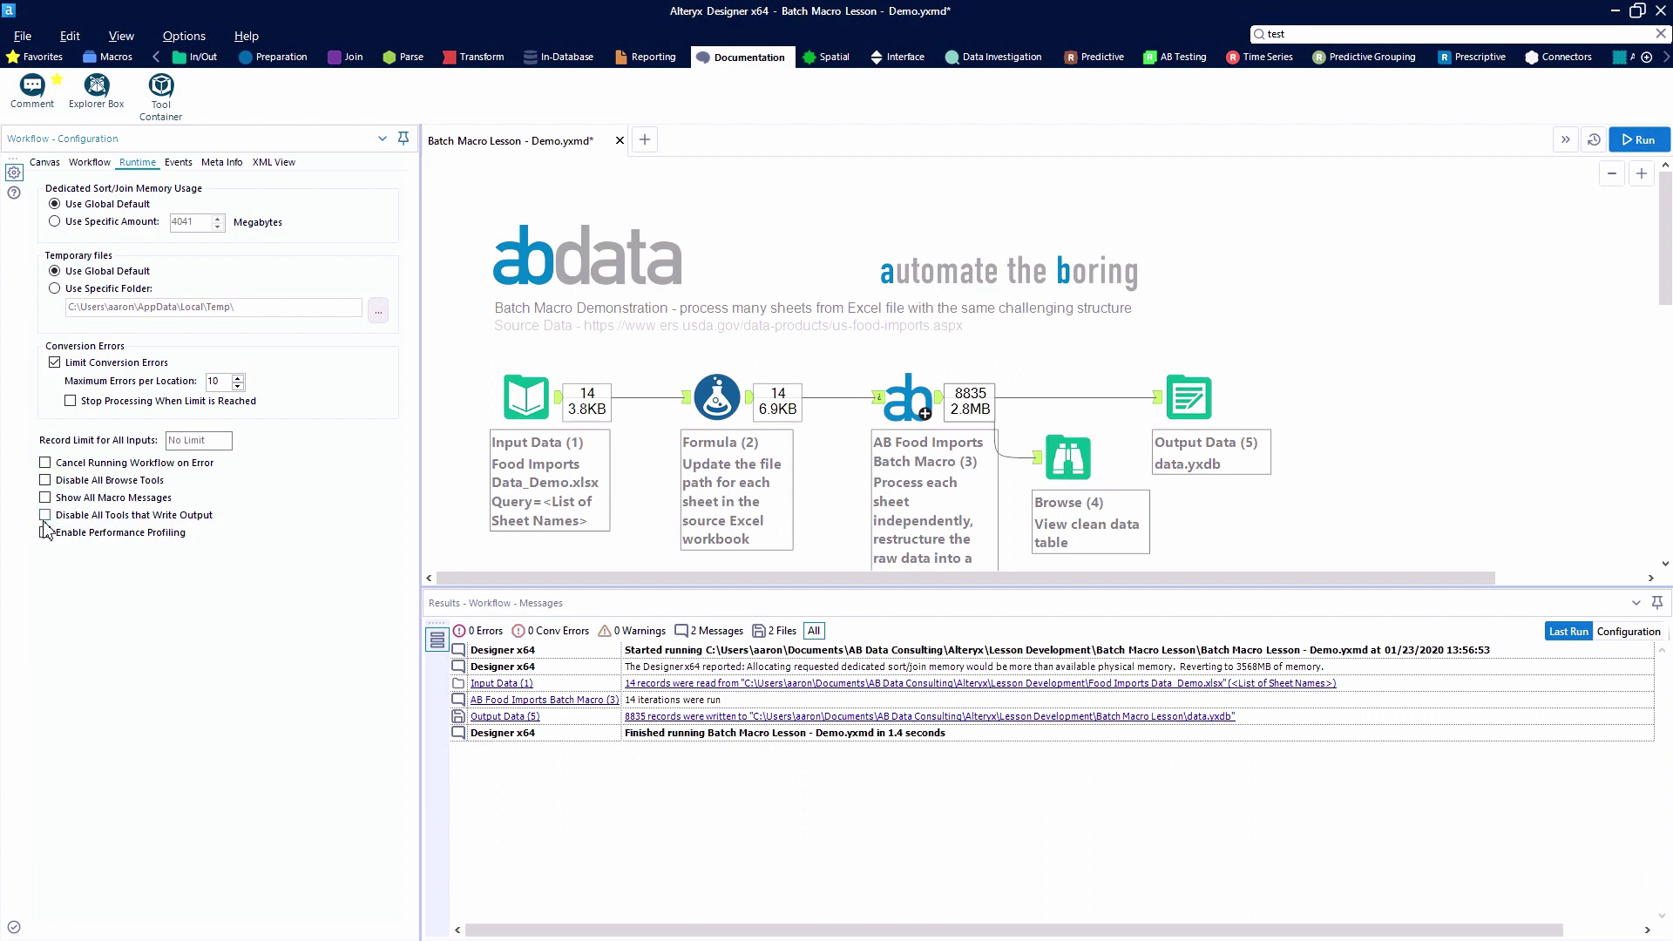
{"action": "left_click", "coordinate": [46, 515]}
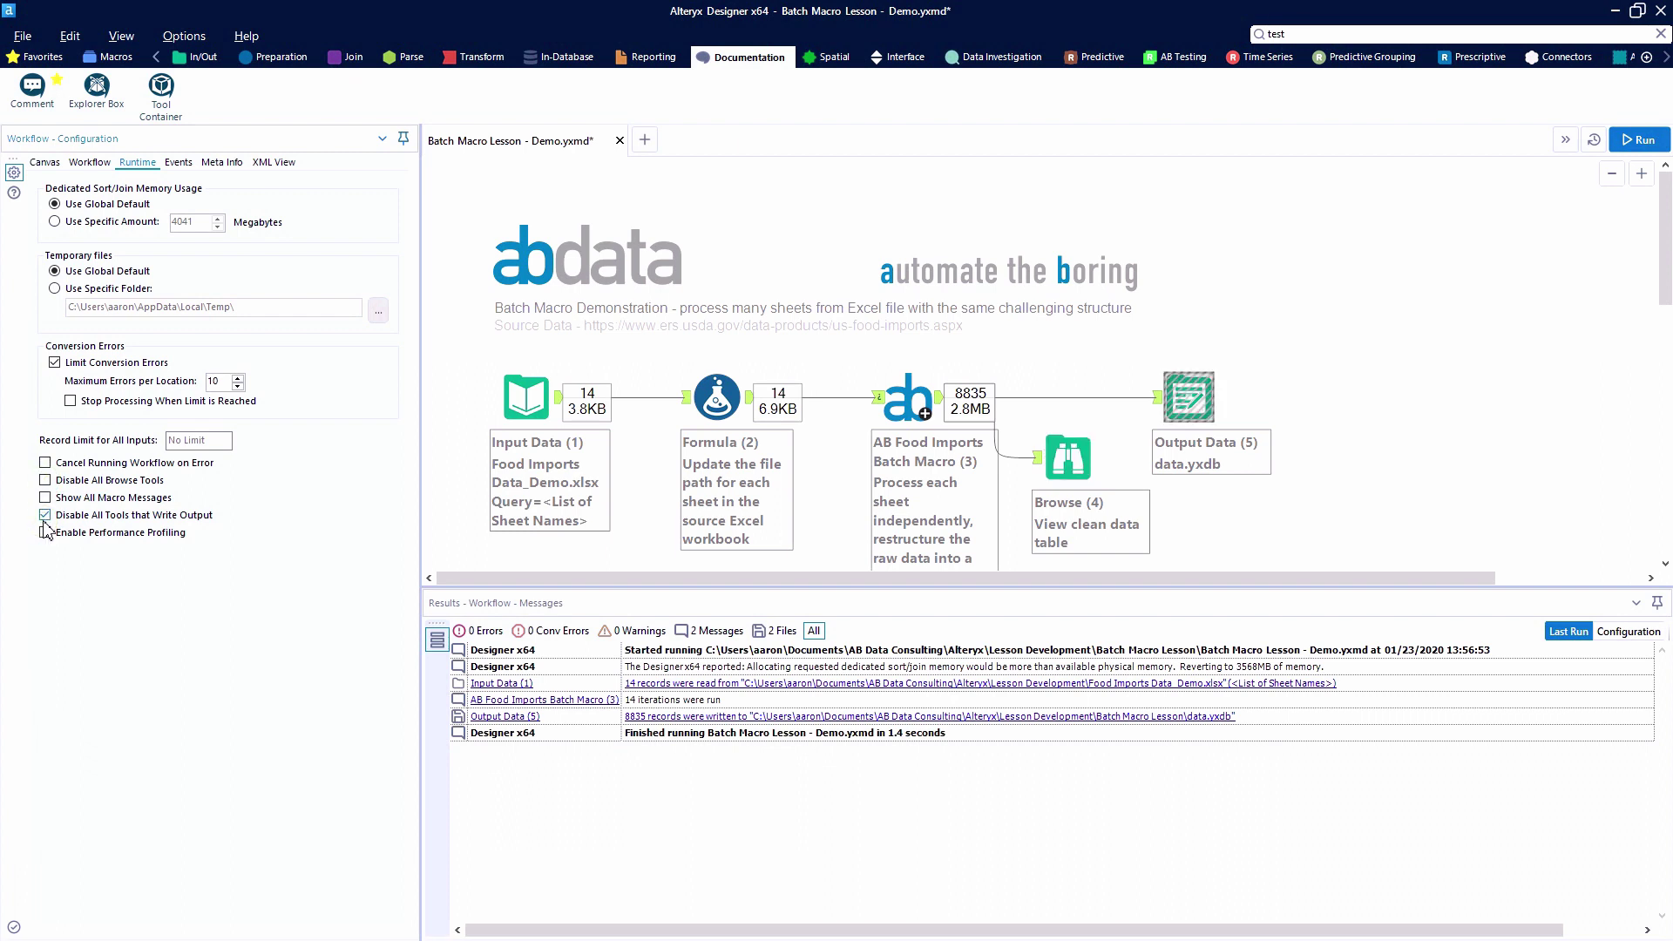
{"action": "left_click", "coordinate": [45, 516]}
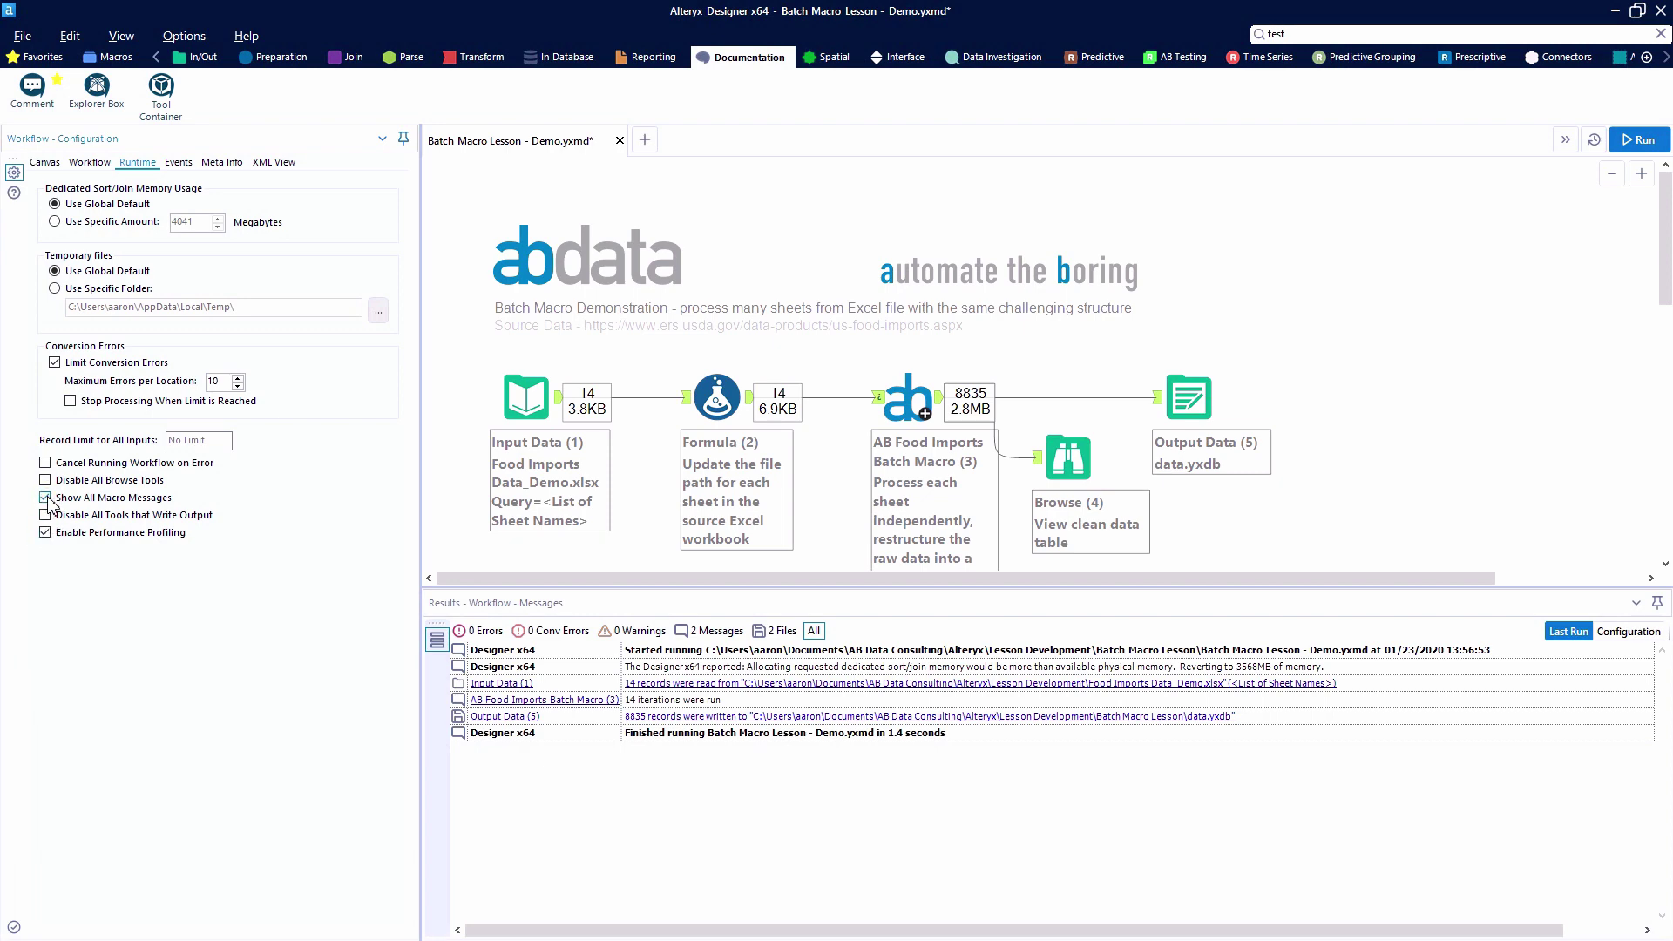
{"action": "key", "text": "ctrl+r"}
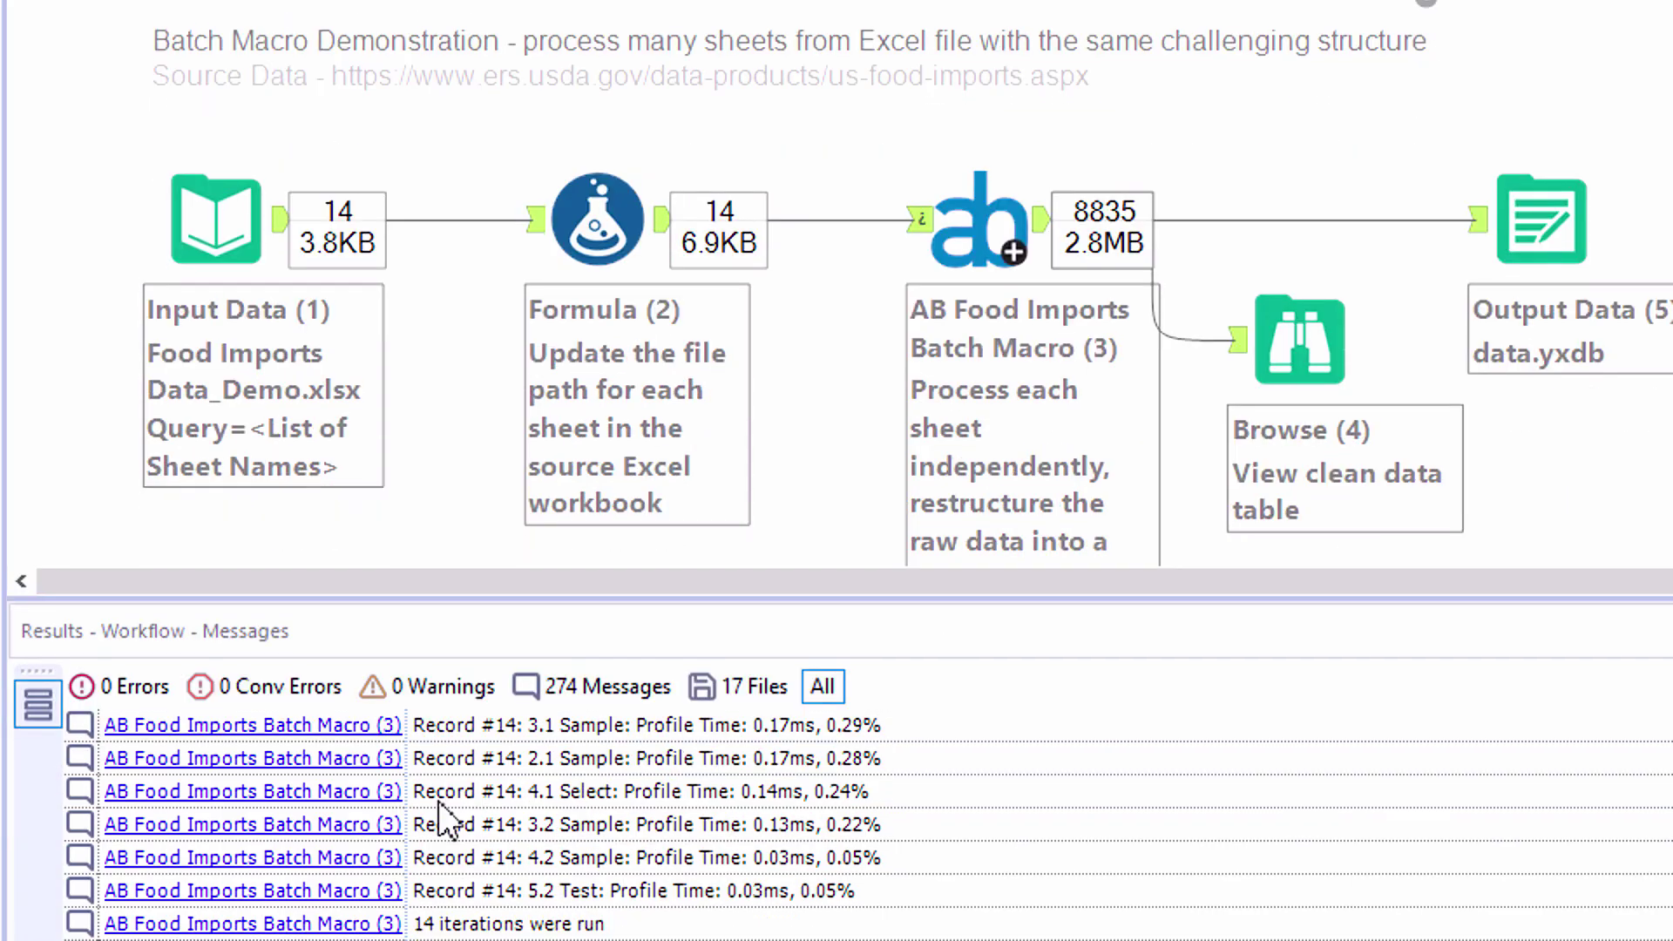
{"action": "scroll", "coordinate": [535, 613], "scroll_direction": "up", "scroll_amount": 12}
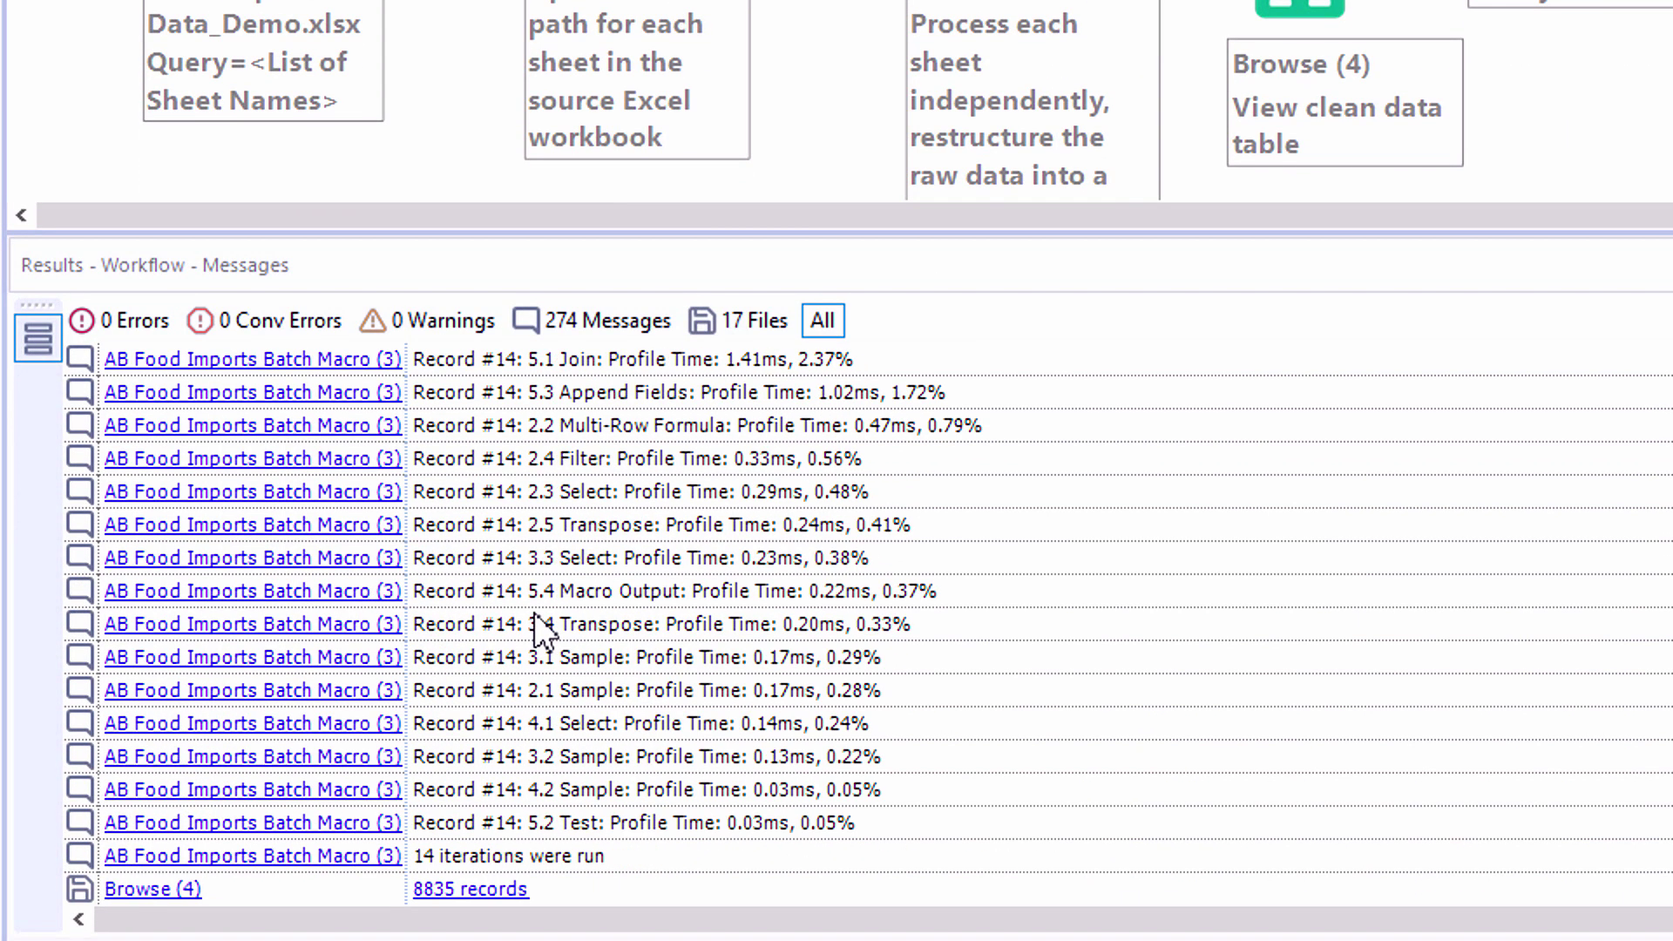
{"action": "scroll", "coordinate": [535, 614], "scroll_direction": "down", "scroll_amount": 12}
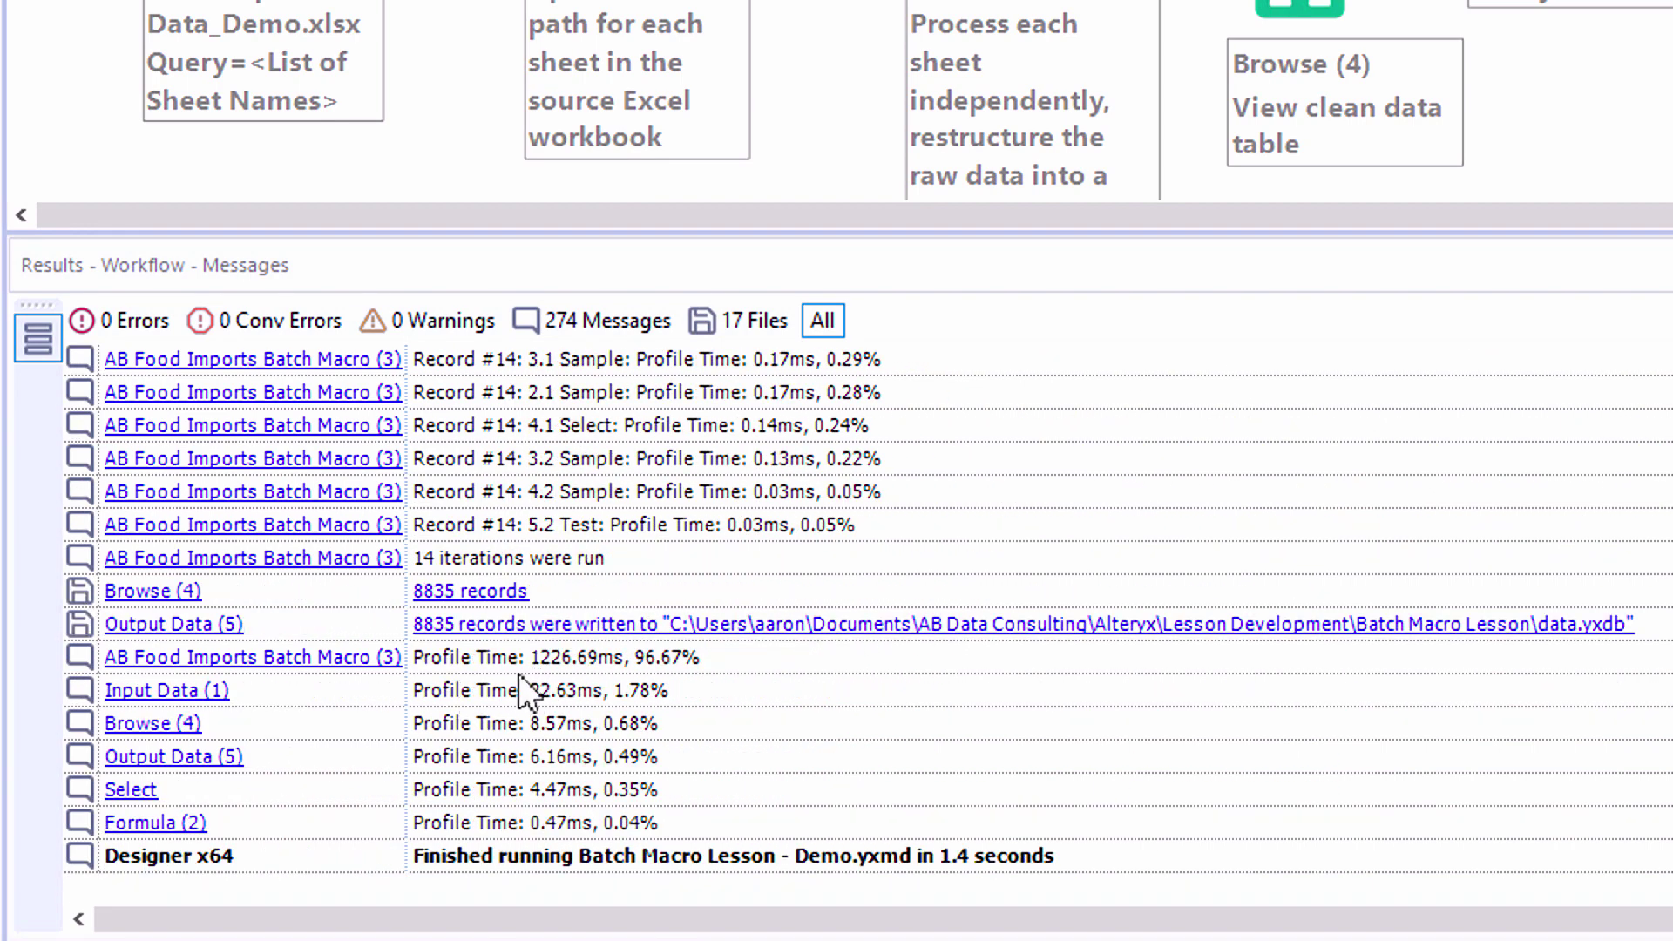
{"action": "left_click", "coordinate": [698, 659]}
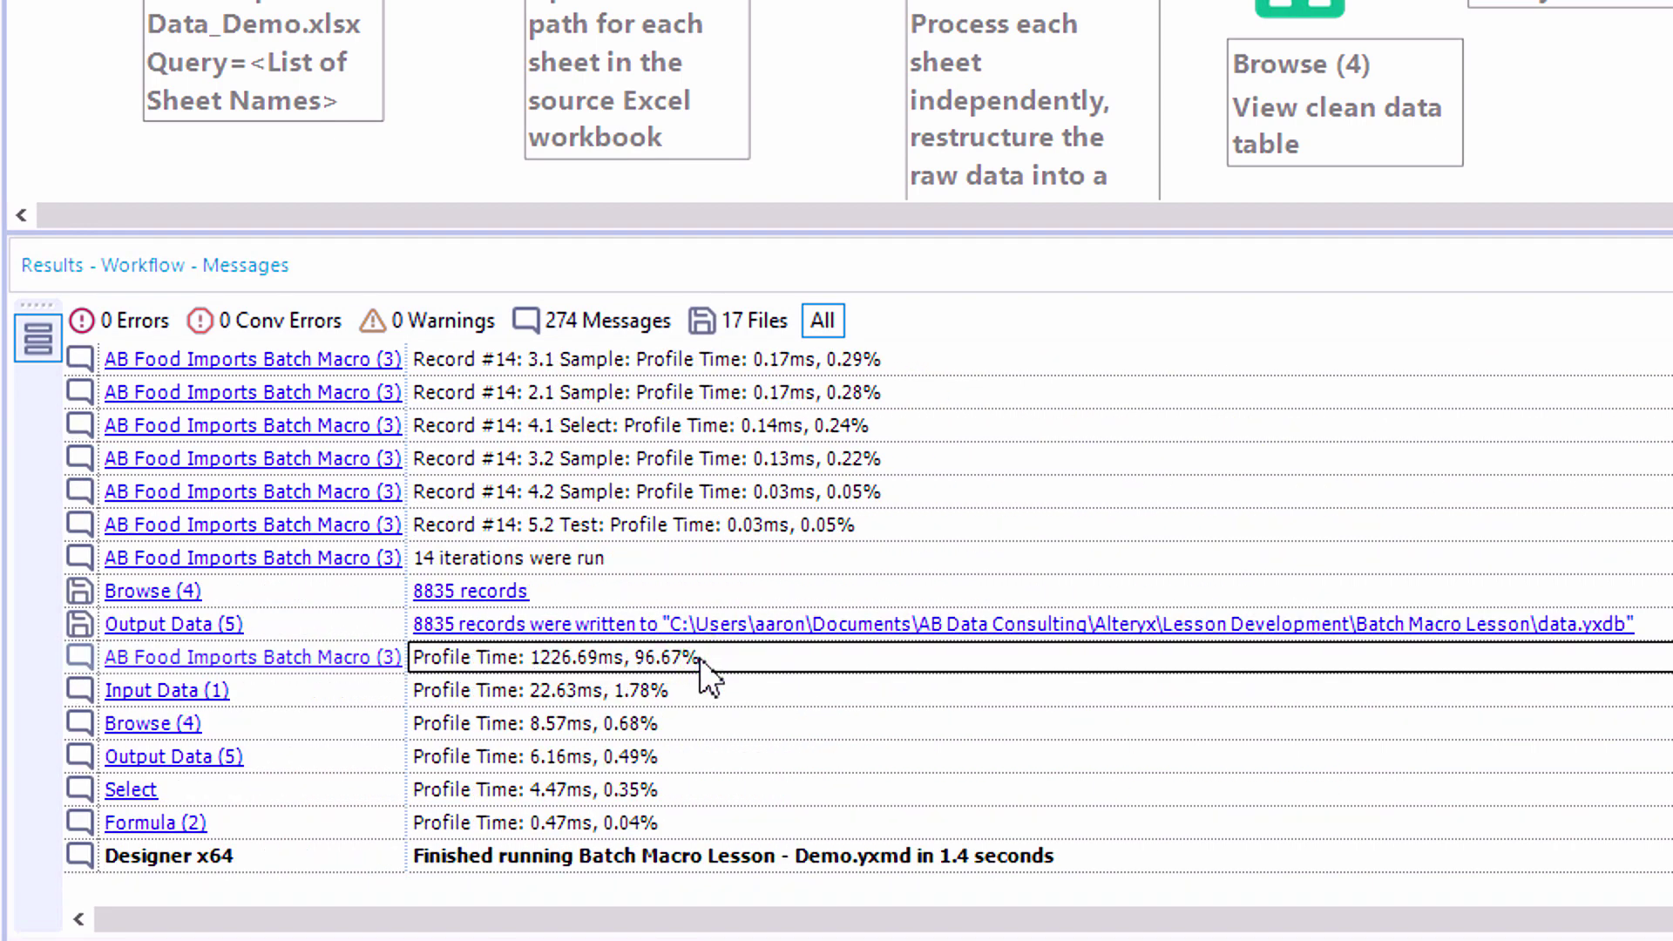
{"action": "left_click", "coordinate": [703, 686]}
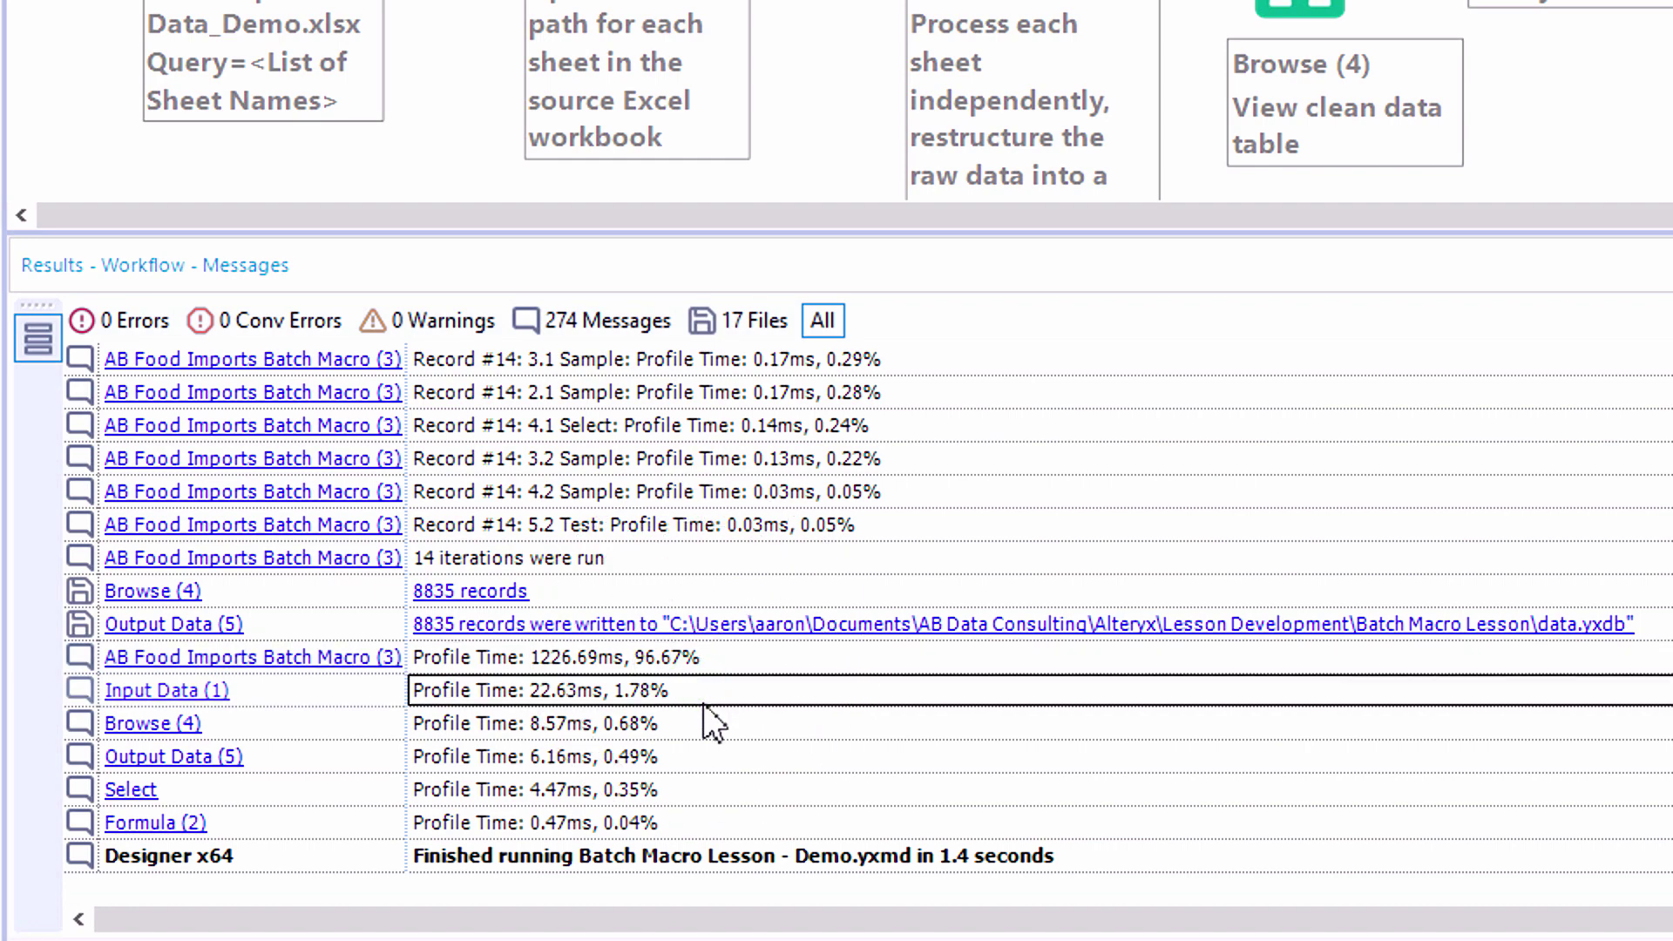
{"action": "left_click", "coordinate": [707, 754]}
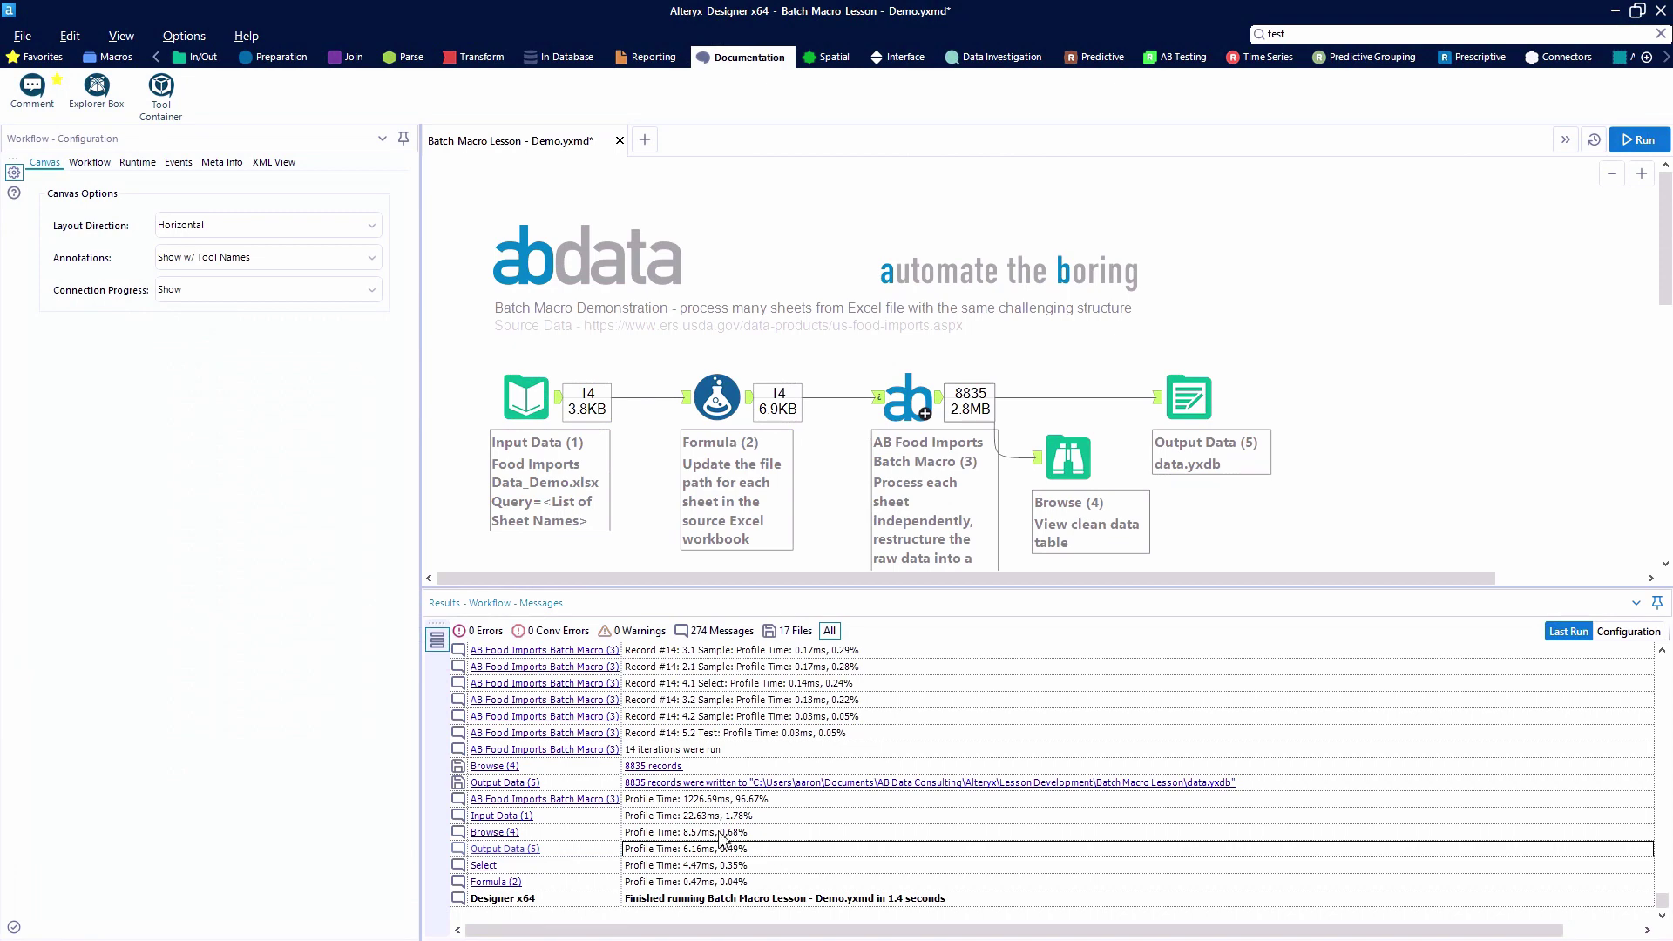
Review the Runtime, Events (with its Add event types) and Meta Info settings
{"action": "left_click", "coordinate": [137, 164]}
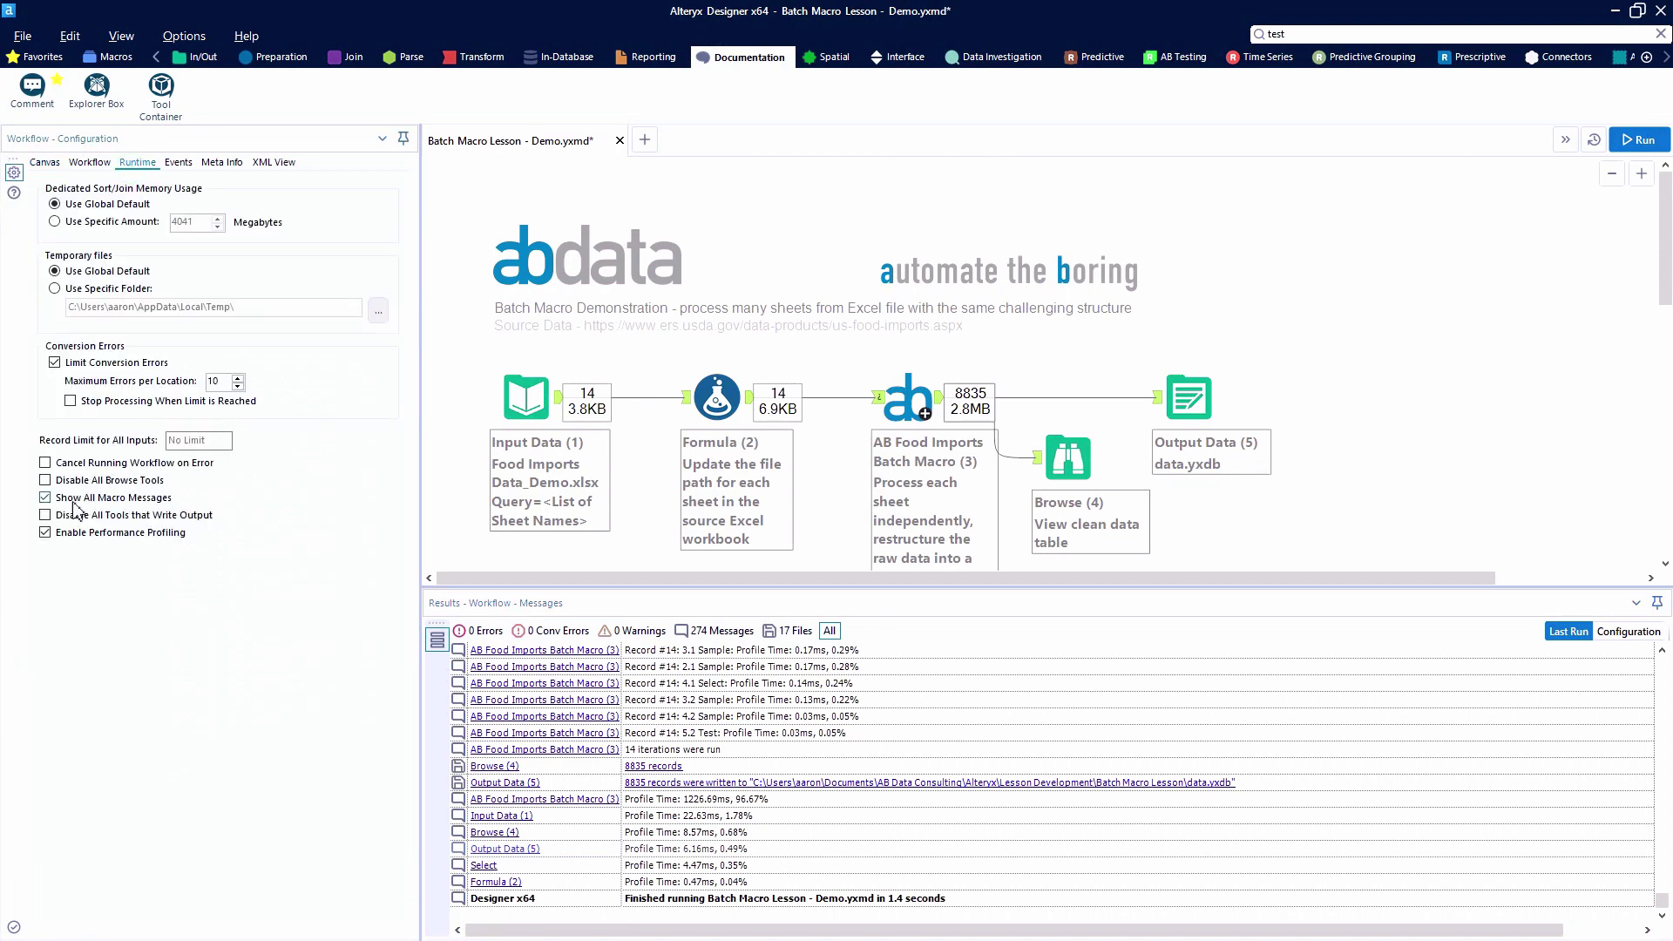
{"action": "left_click", "coordinate": [179, 164]}
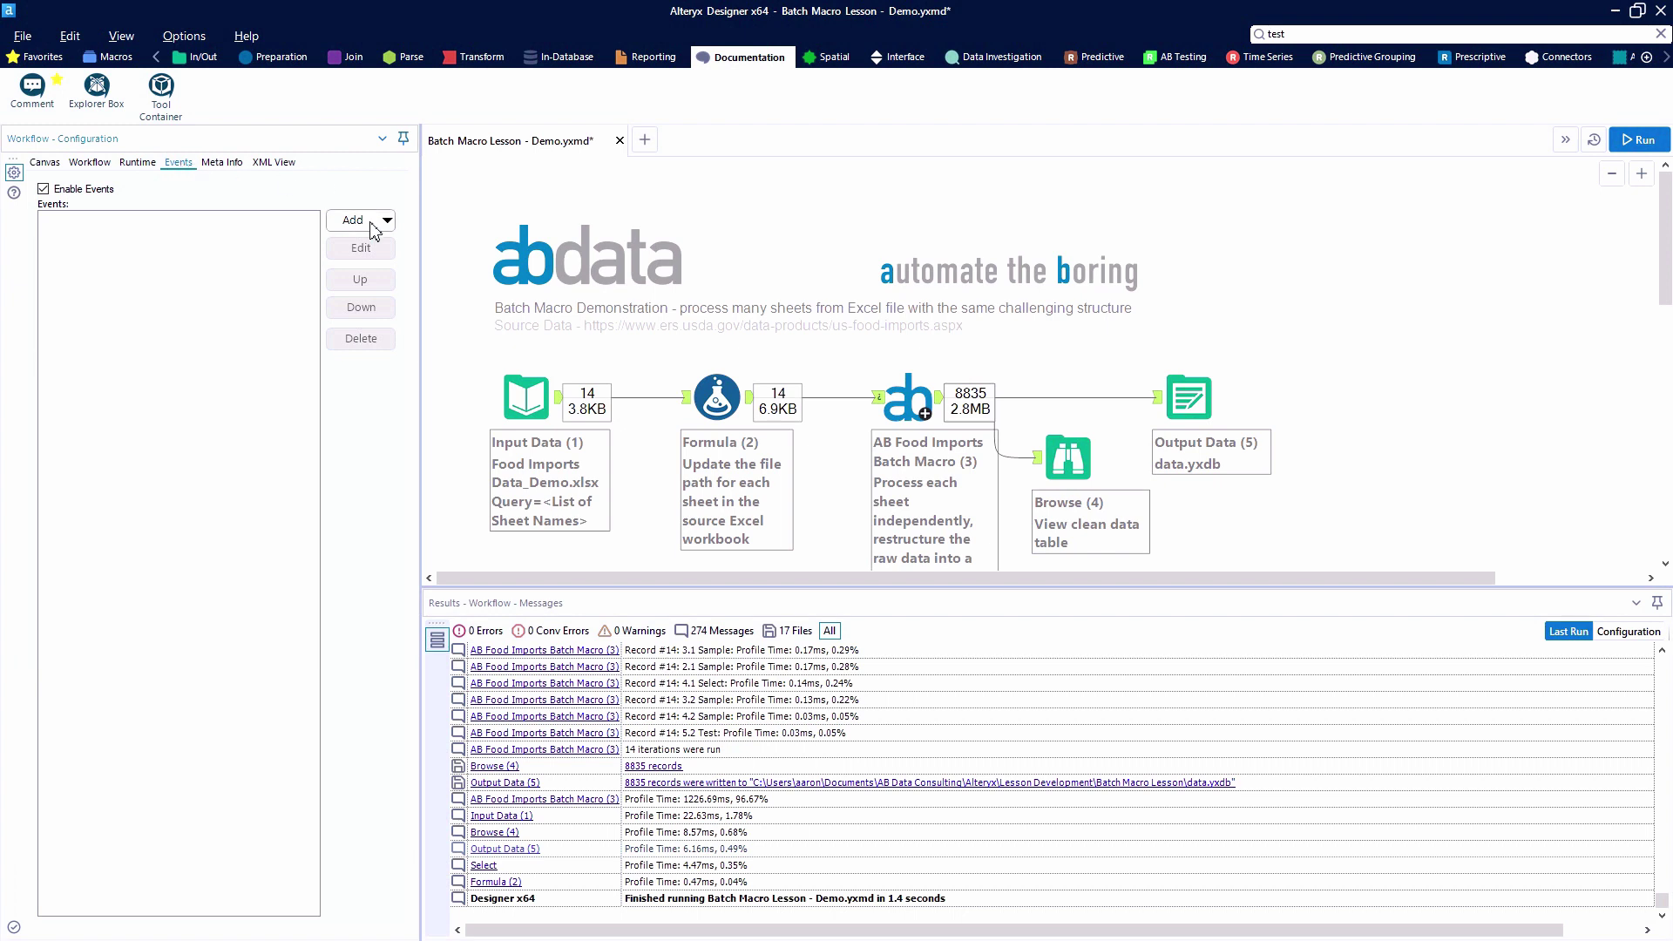
{"action": "left_click", "coordinate": [375, 223]}
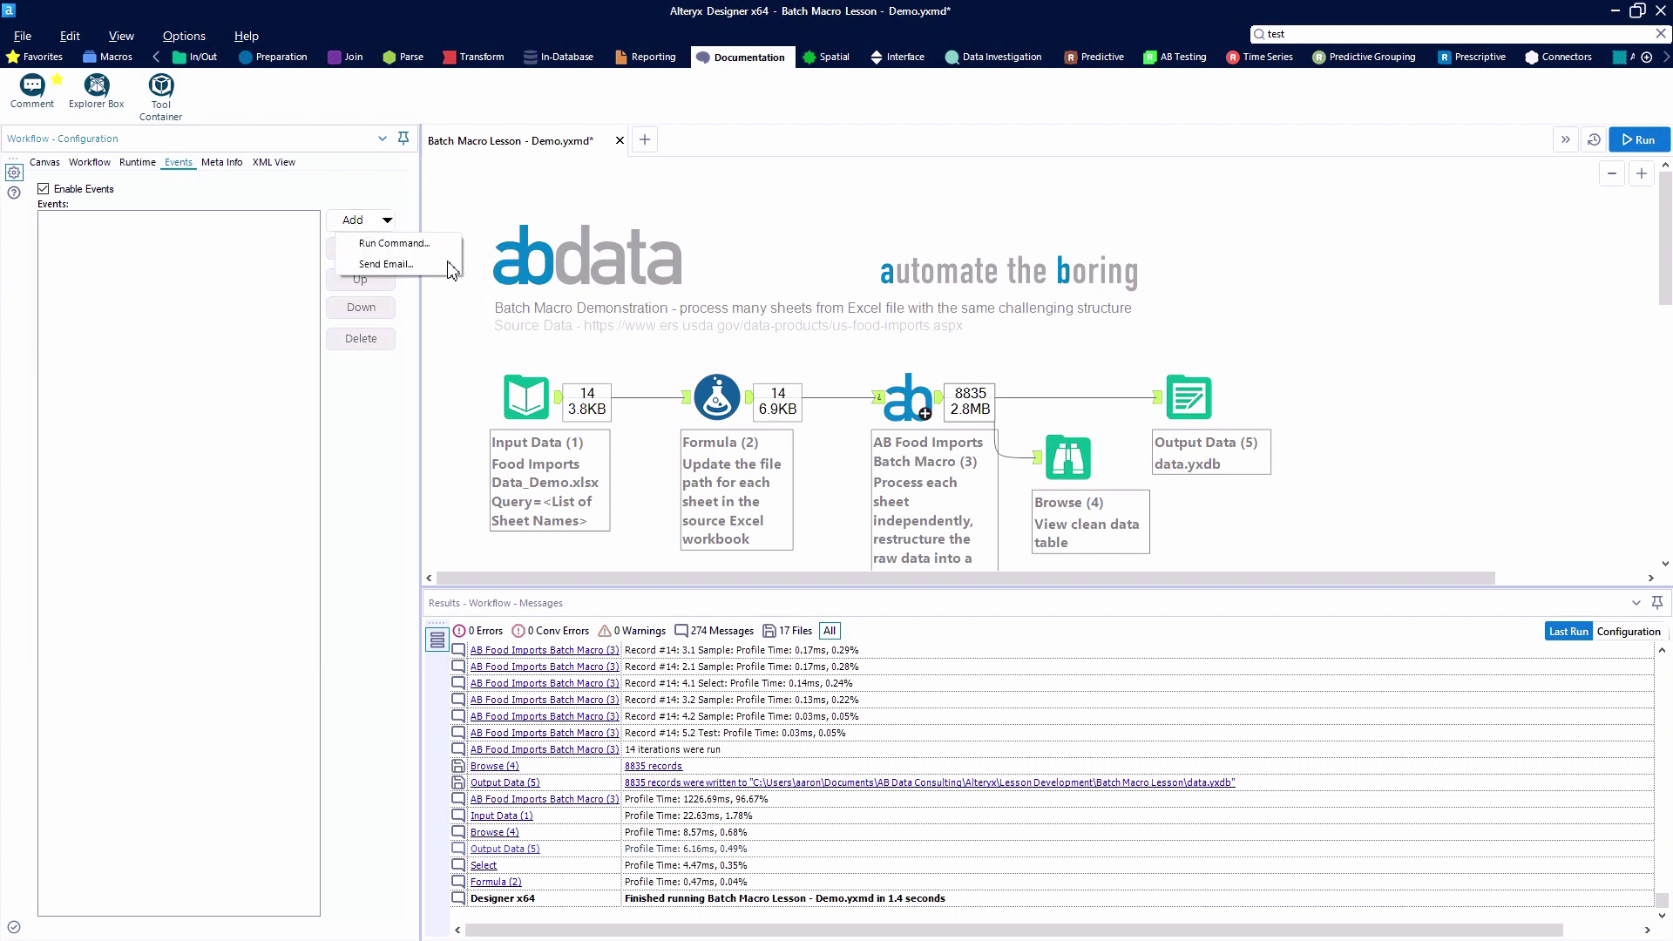
{"action": "left_click", "coordinate": [217, 164]}
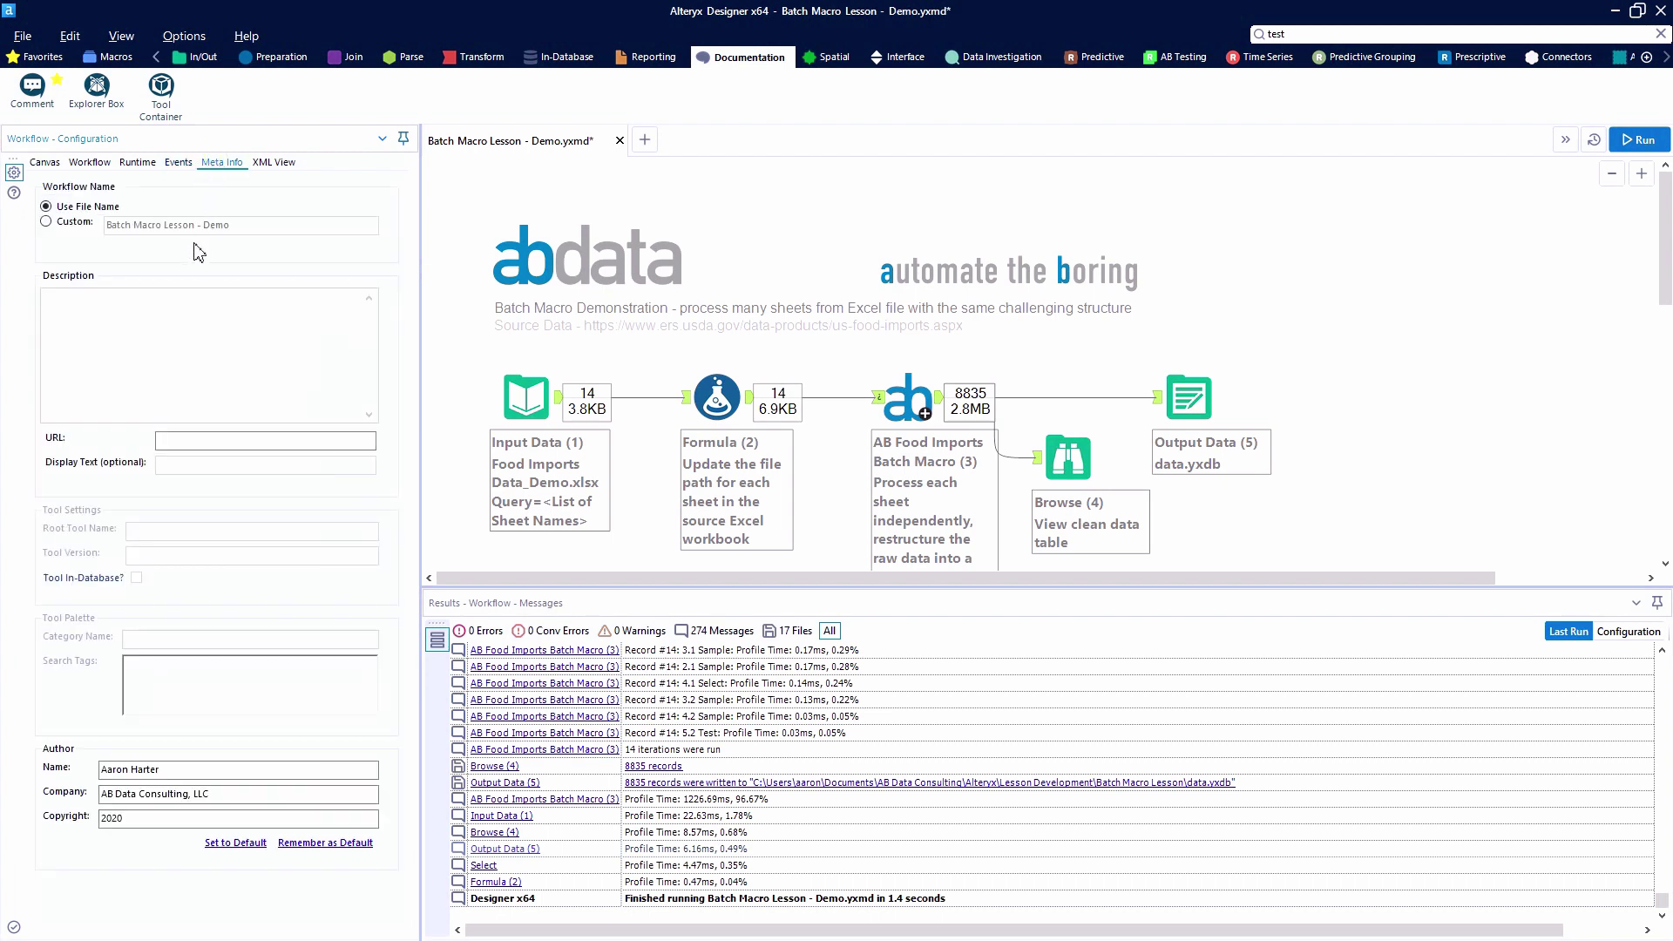
{"action": "left_click", "coordinate": [181, 374]}
Switch to XML View and scroll through the workflow's raw XML
{"action": "left_click", "coordinate": [261, 163]}
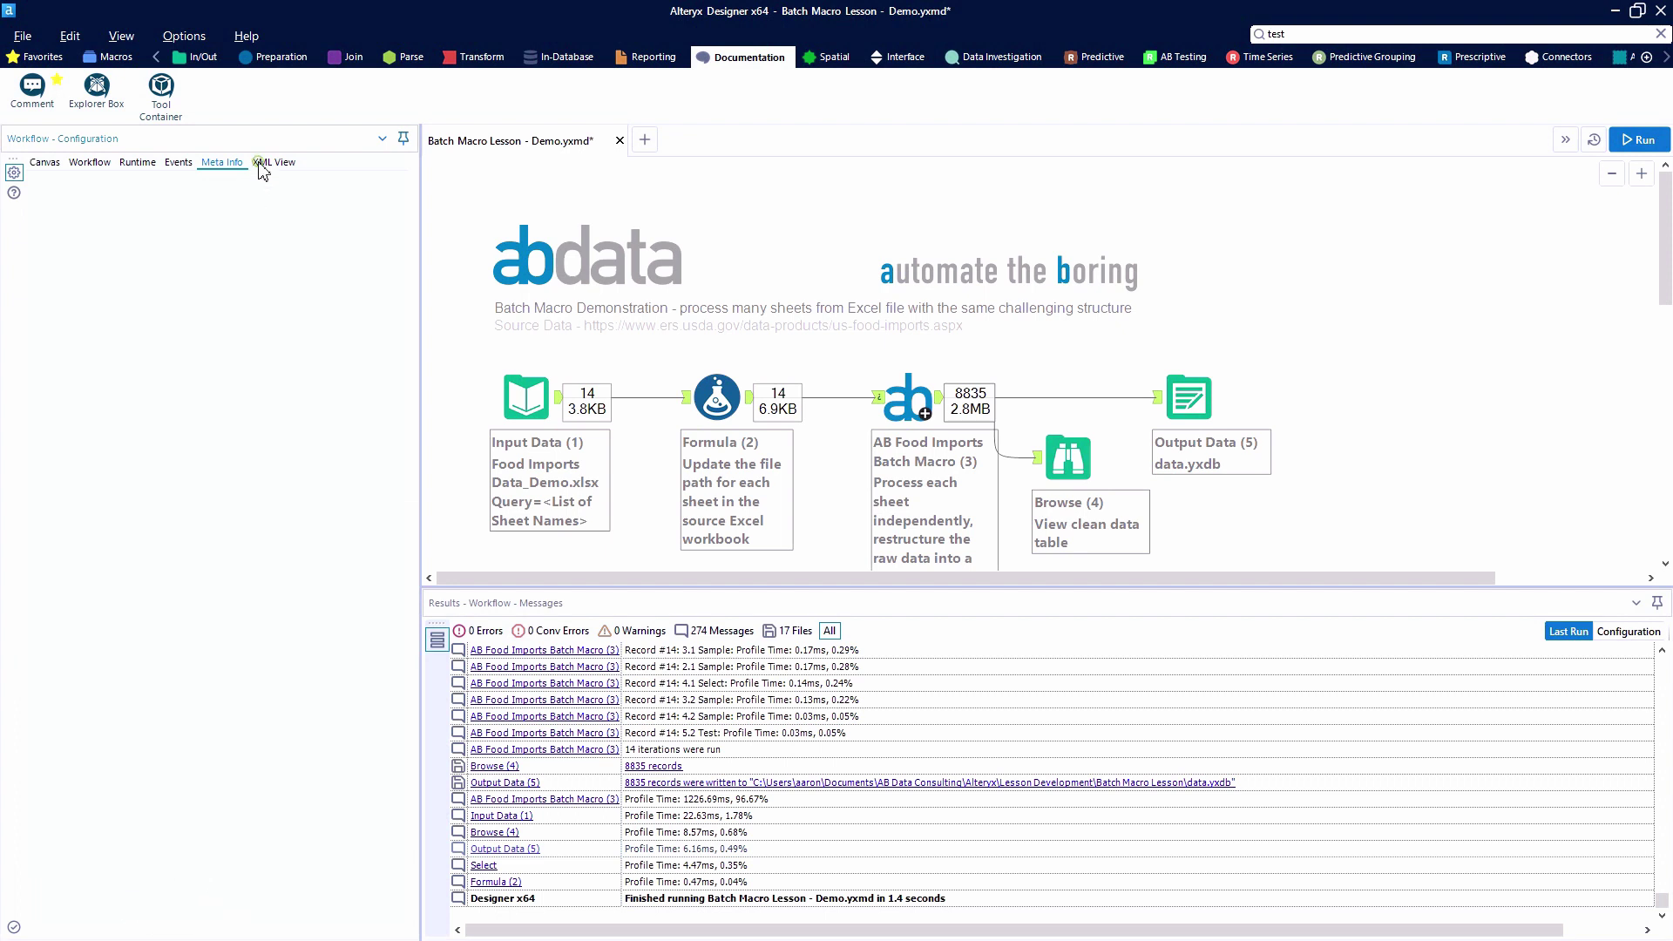
{"action": "left_click", "coordinate": [261, 163]}
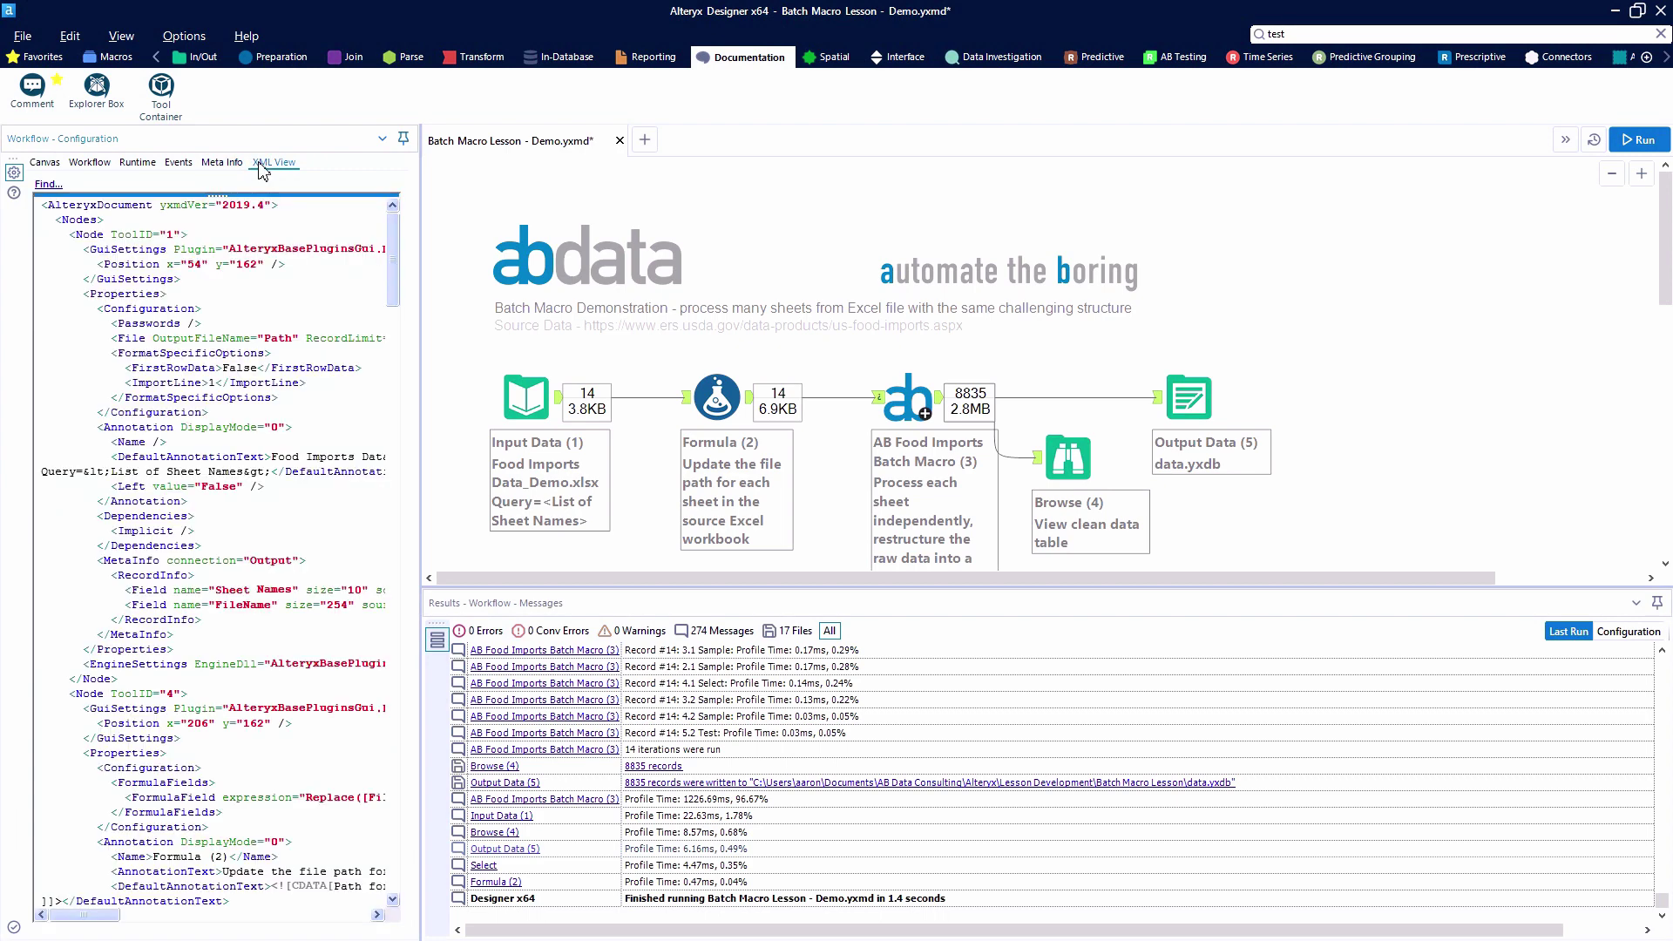
{"action": "left_click_drag", "start_coordinate": [393, 248], "coordinate": [403, 503]}
Open Options > User Settings > Edit User Settings, move the dialog left, and show Dataset Defaults
{"action": "left_click", "coordinate": [211, 43]}
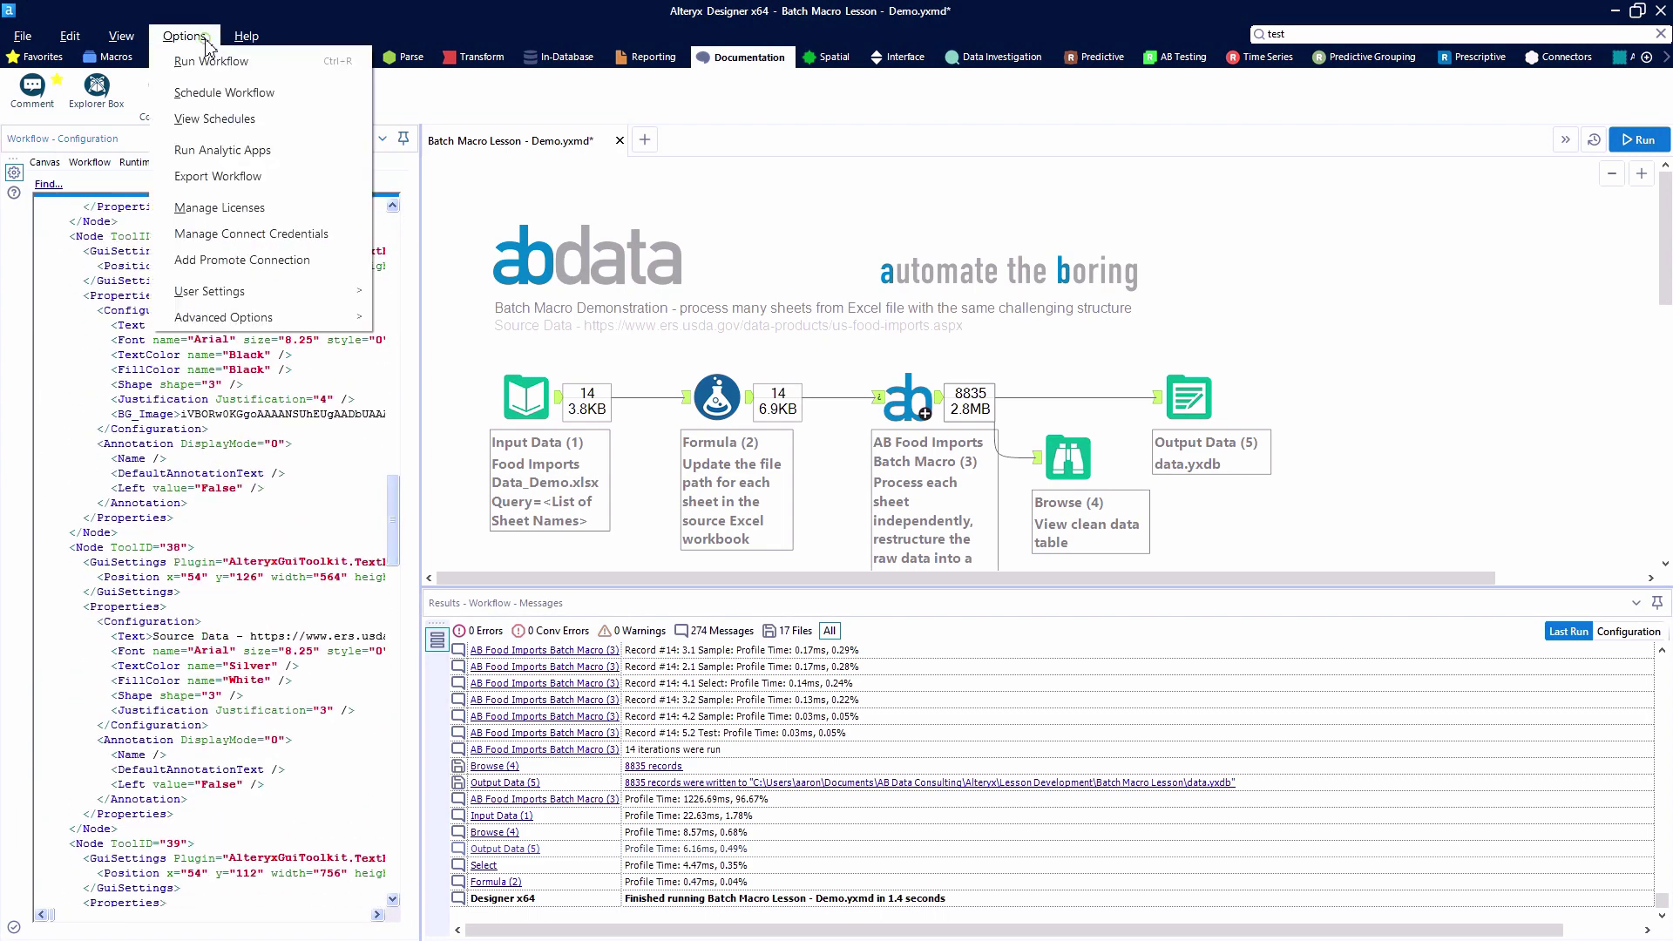
{"action": "left_click", "coordinate": [255, 291]}
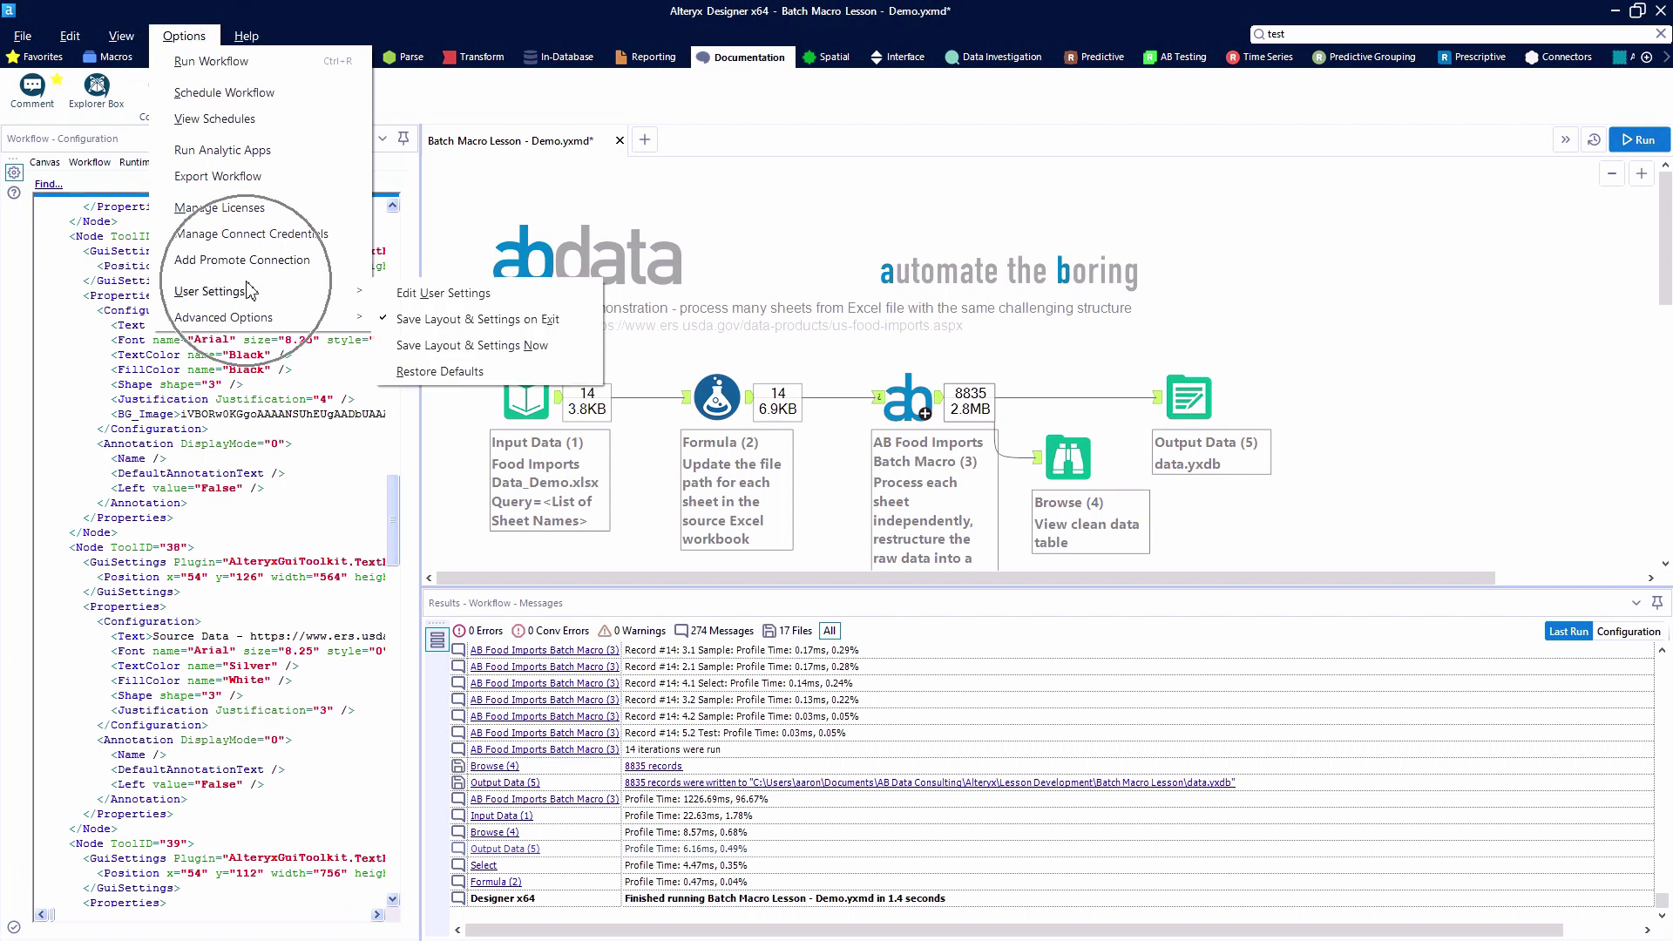
{"action": "left_click", "coordinate": [540, 298]}
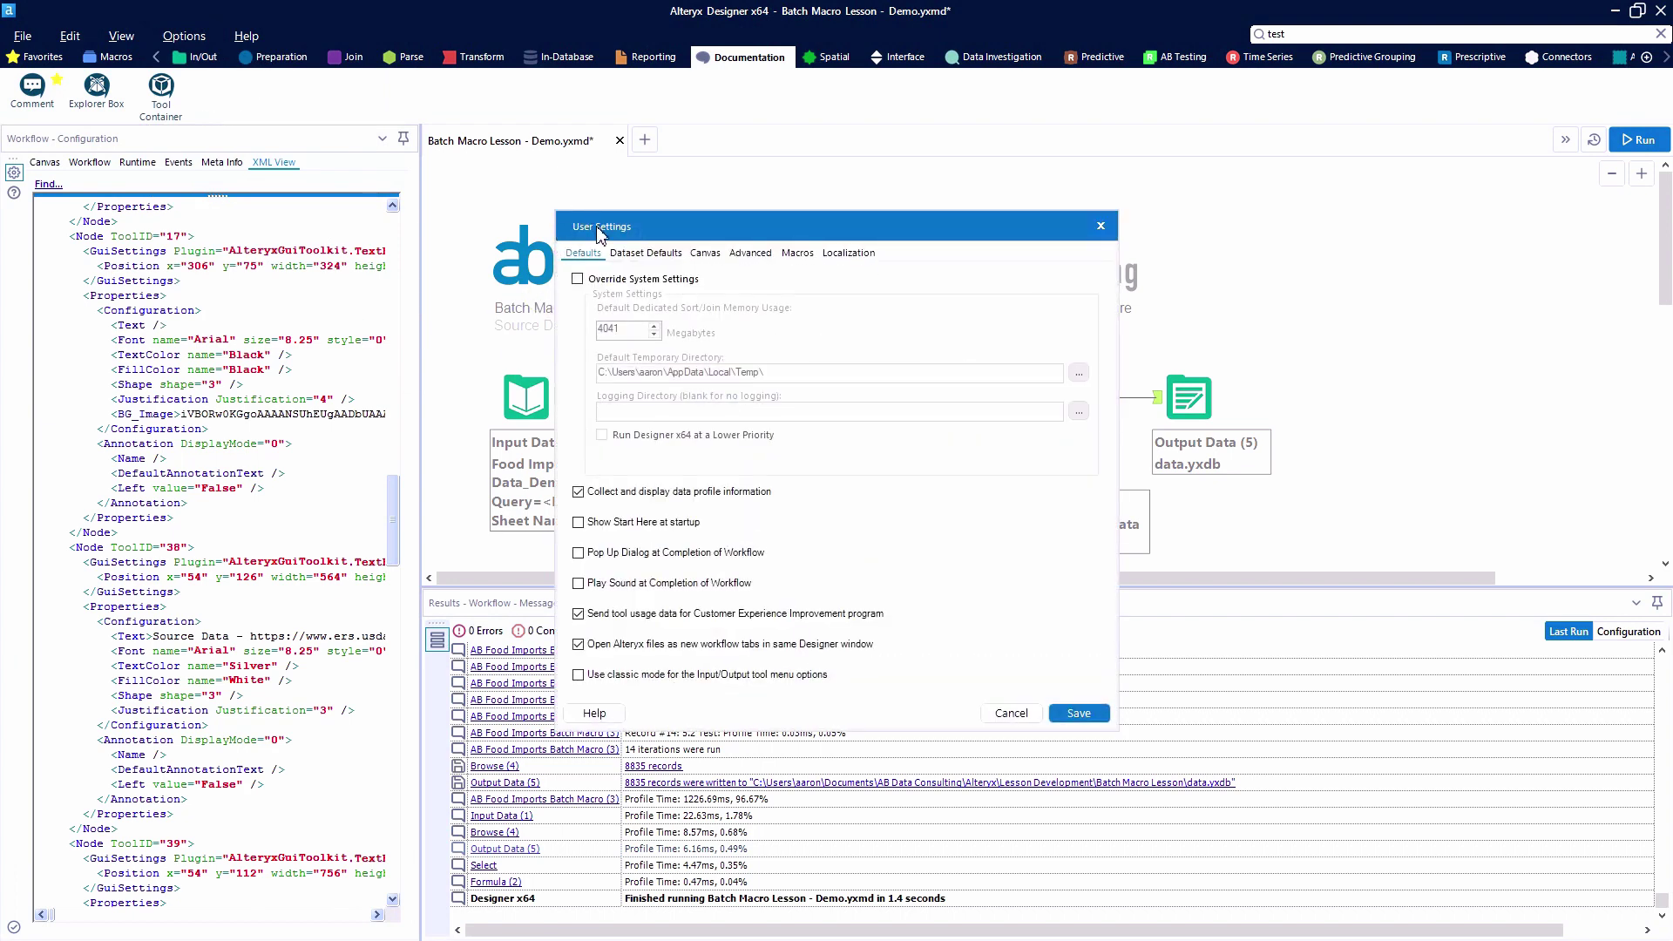
{"action": "left_click_drag", "start_coordinate": [598, 233], "coordinate": [460, 234]}
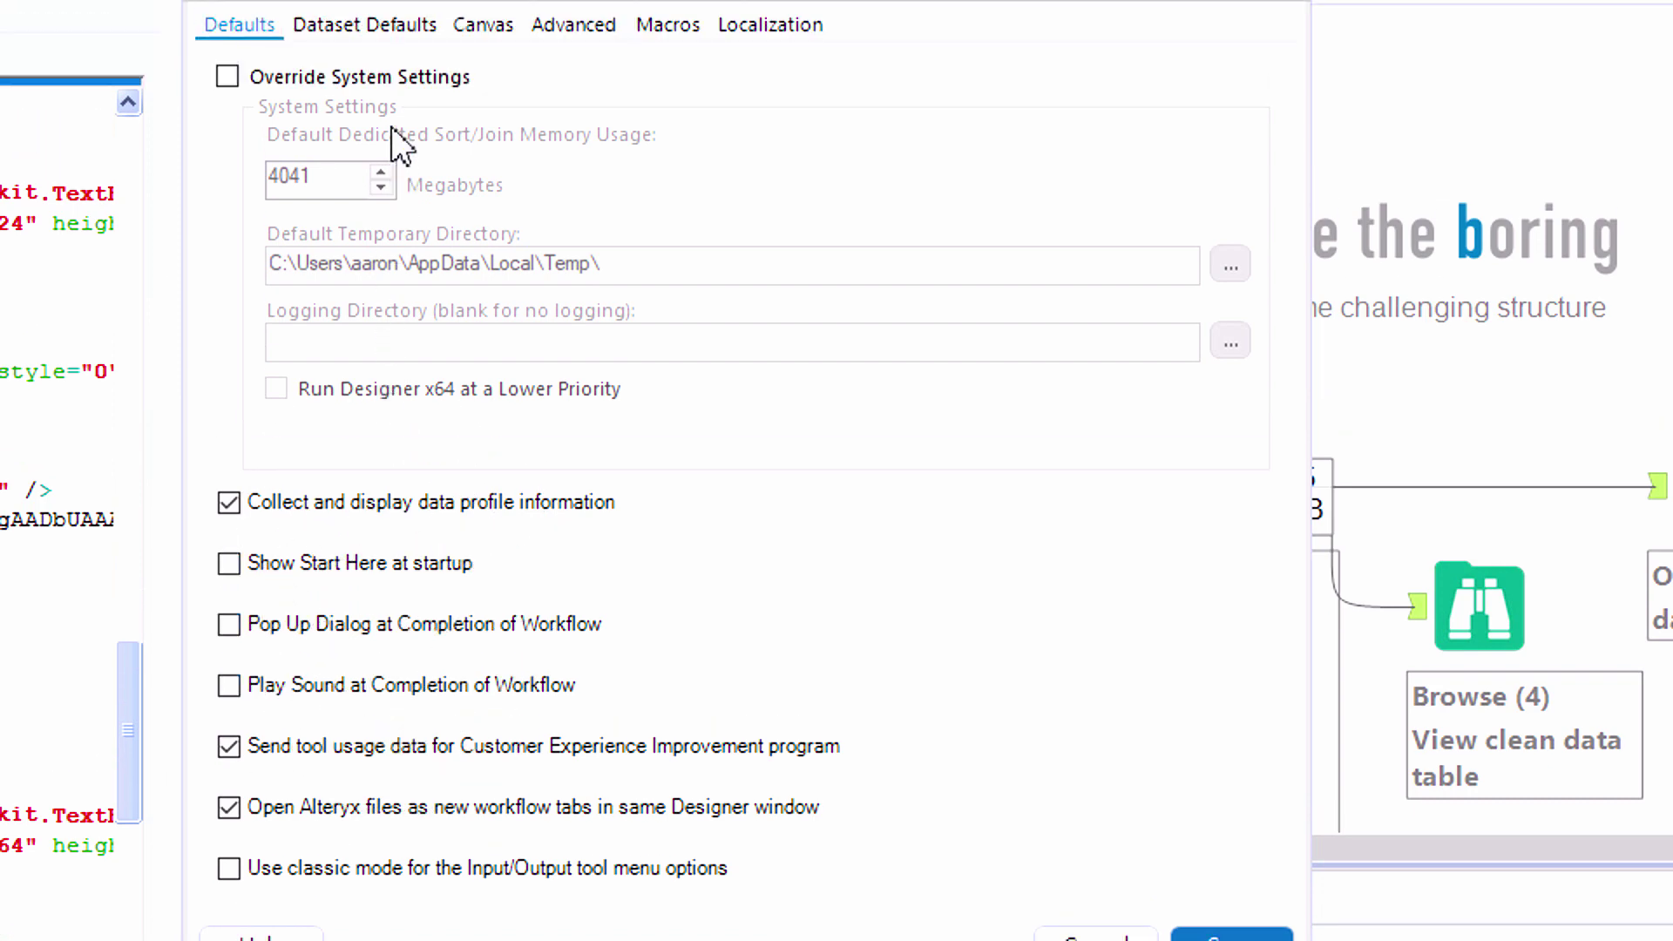
{"action": "left_click", "coordinate": [389, 133]}
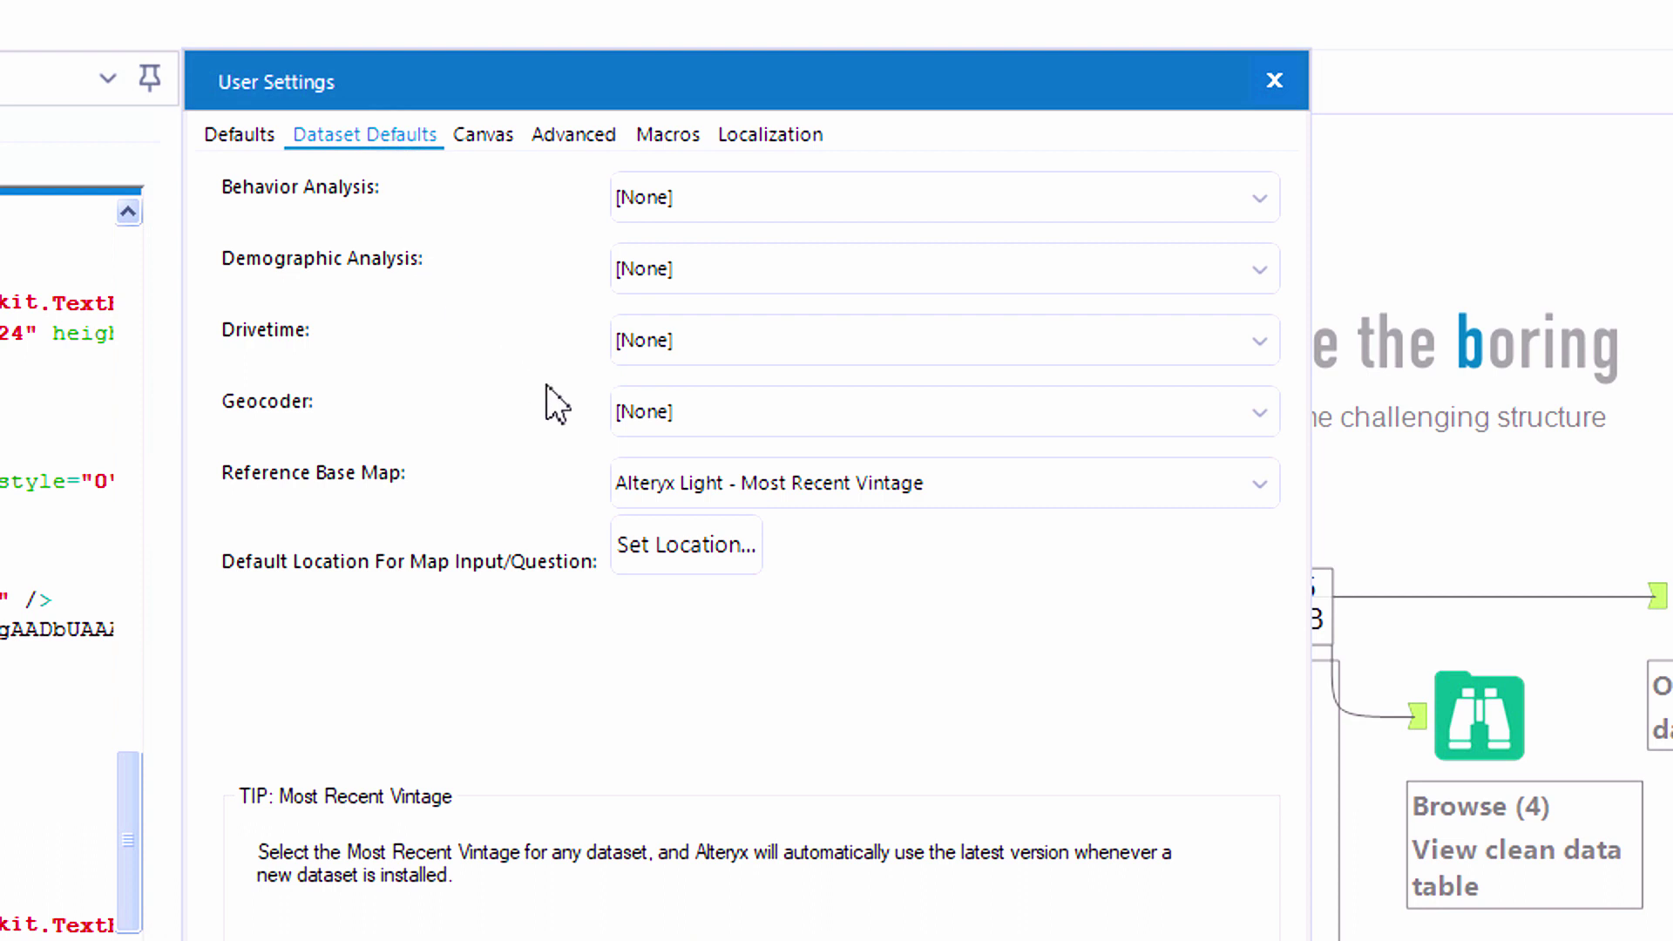
Set the Canvas background to saved blue (0, 123, 193), connection type Straight, and save
{"action": "left_click", "coordinate": [702, 481]}
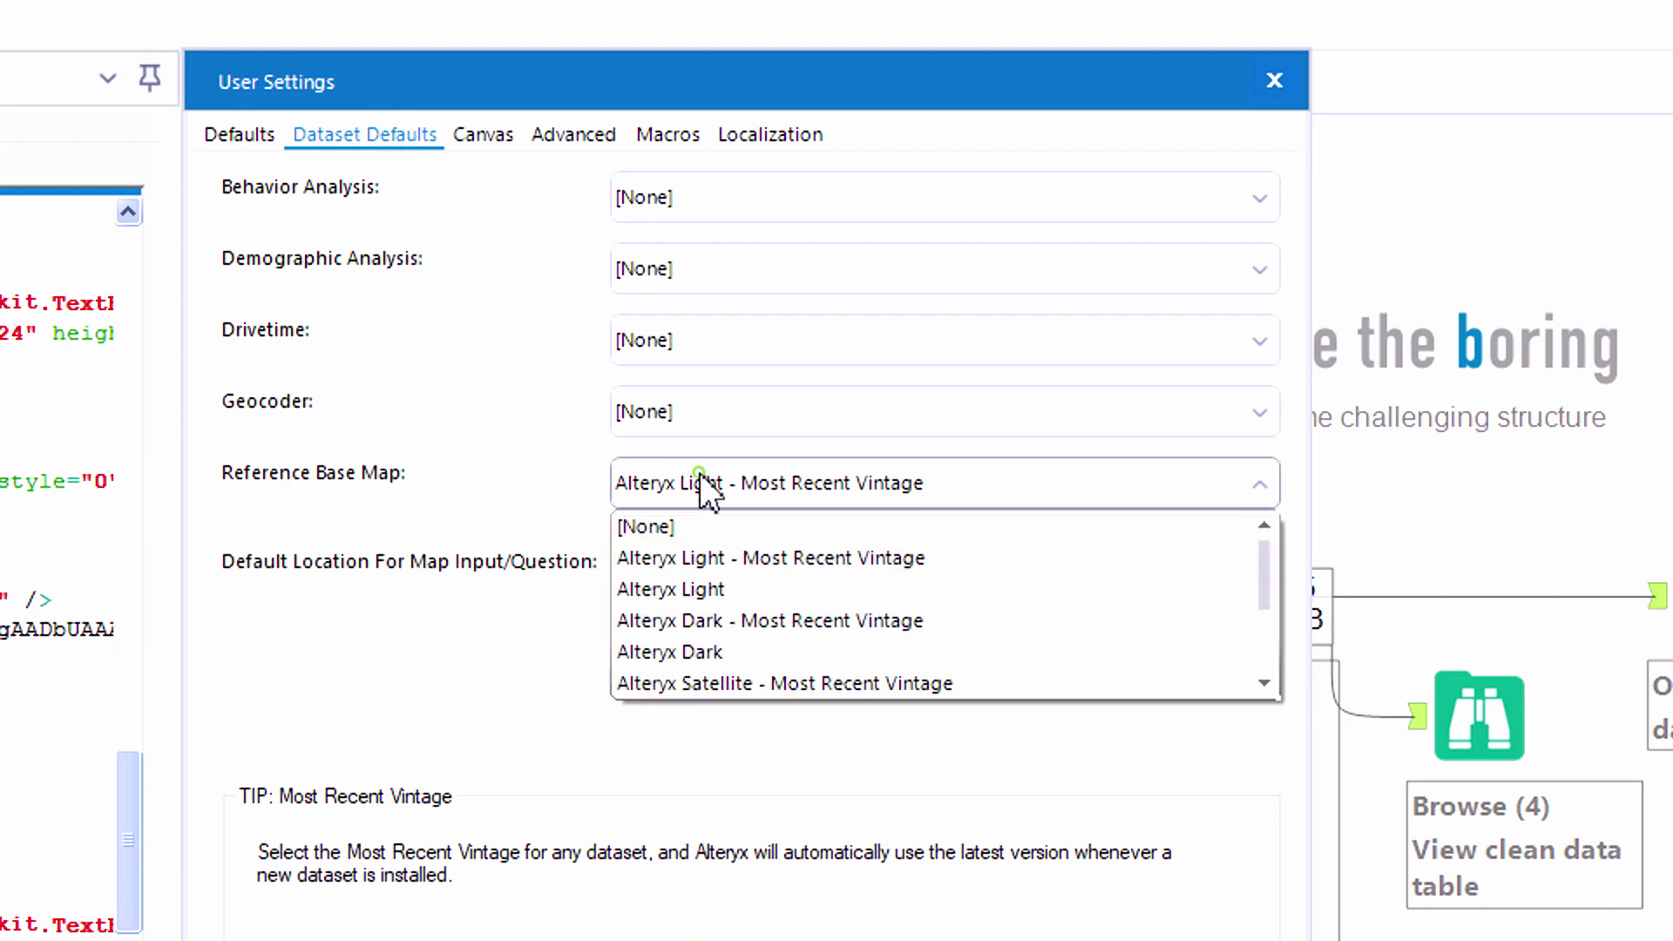
{"action": "left_click", "coordinate": [699, 473]}
{"action": "left_click", "coordinate": [493, 144]}
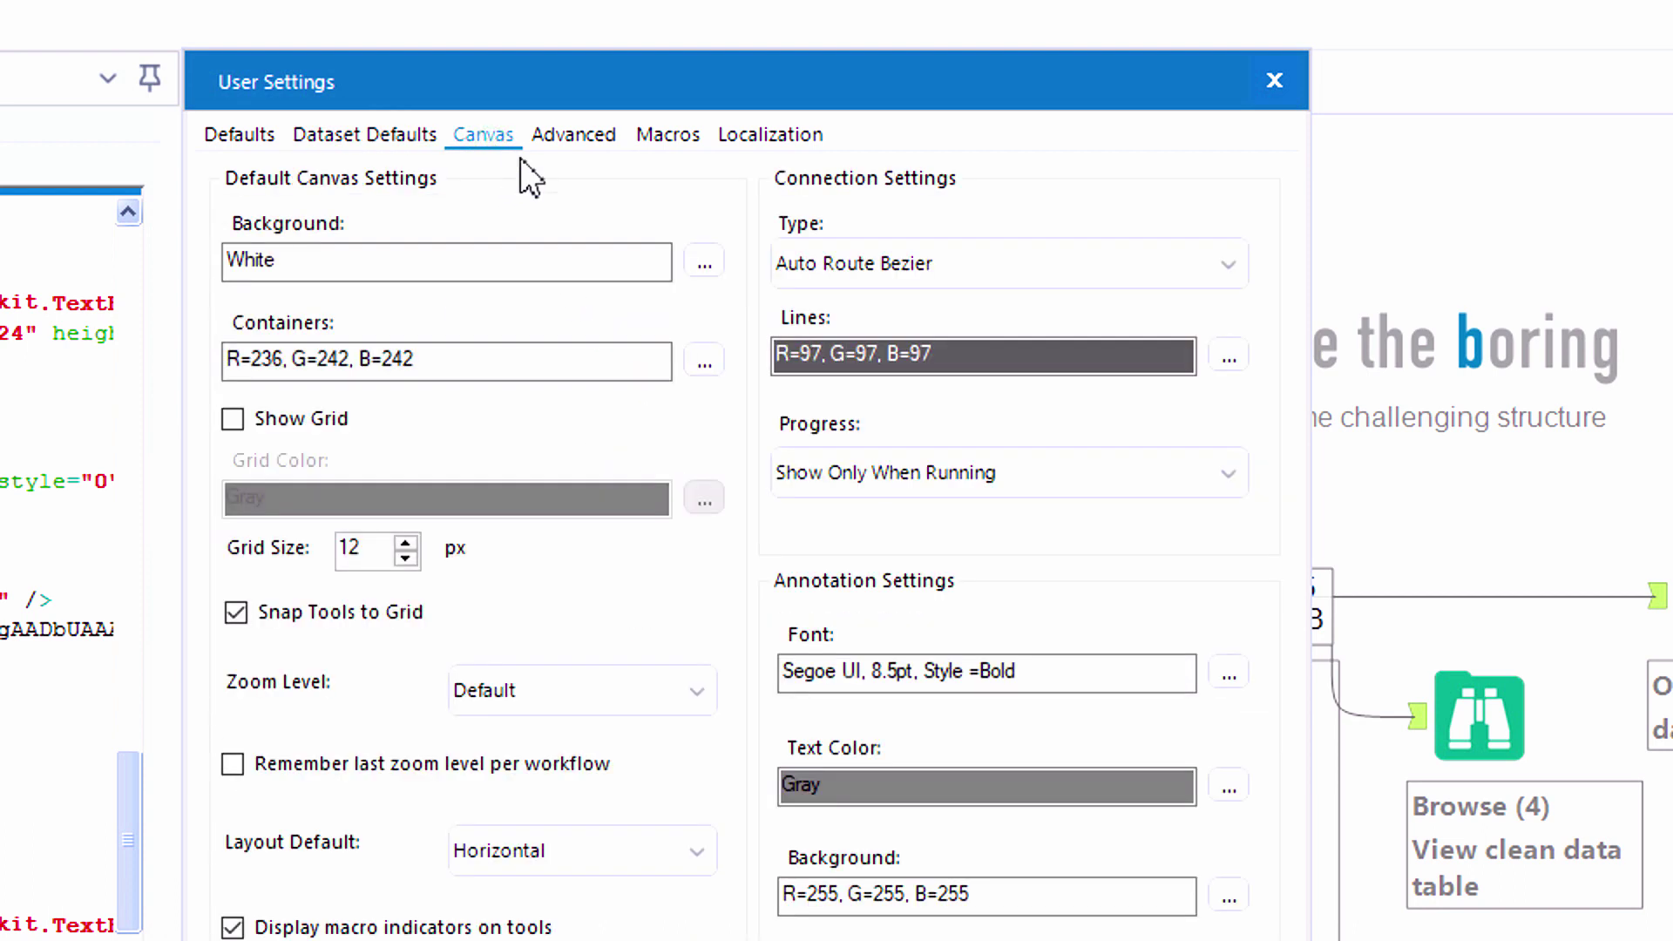
{"action": "left_click", "coordinate": [704, 262]}
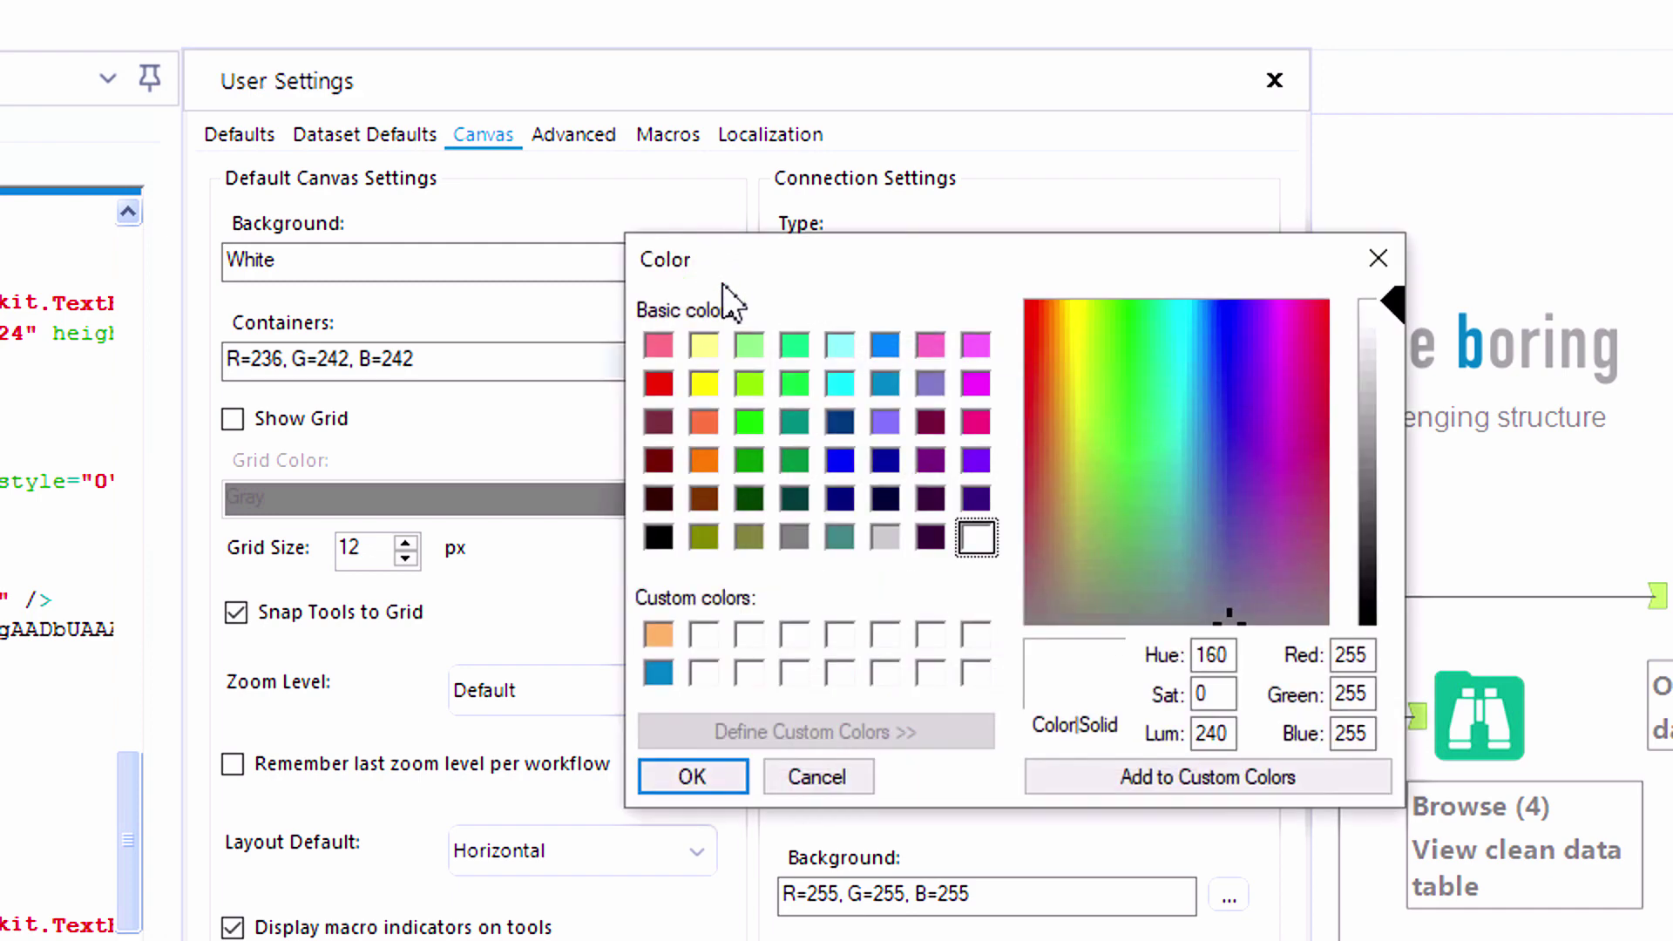
{"action": "left_click", "coordinate": [750, 345]}
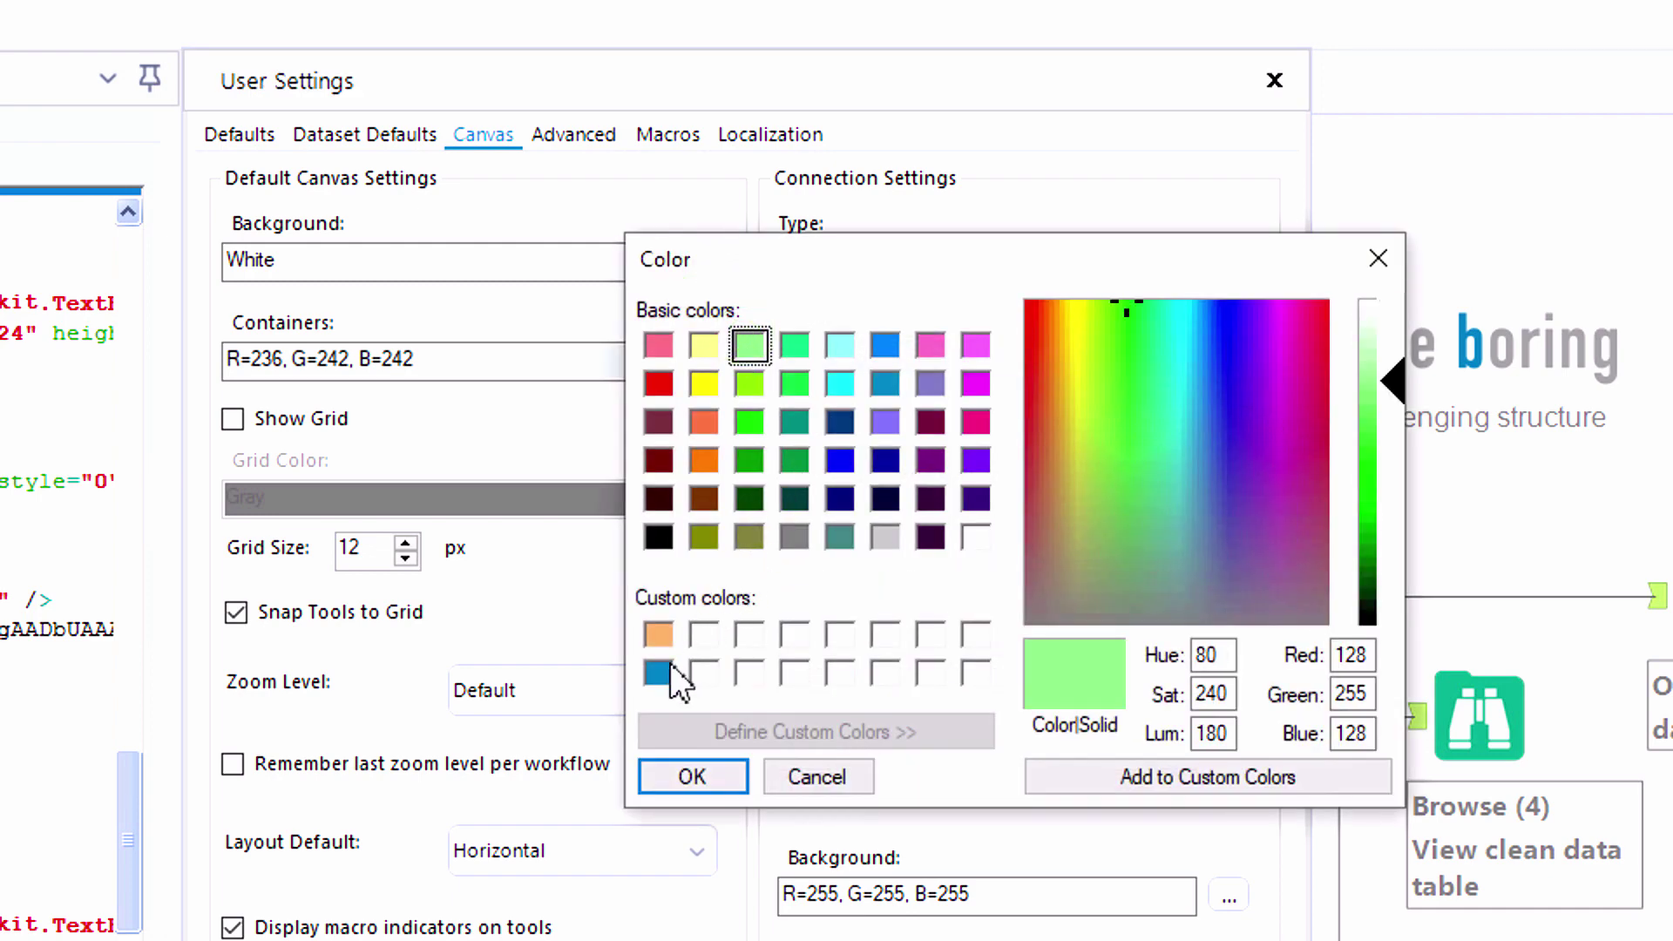
{"action": "left_click", "coordinate": [659, 671]}
{"action": "left_click", "coordinate": [691, 775]}
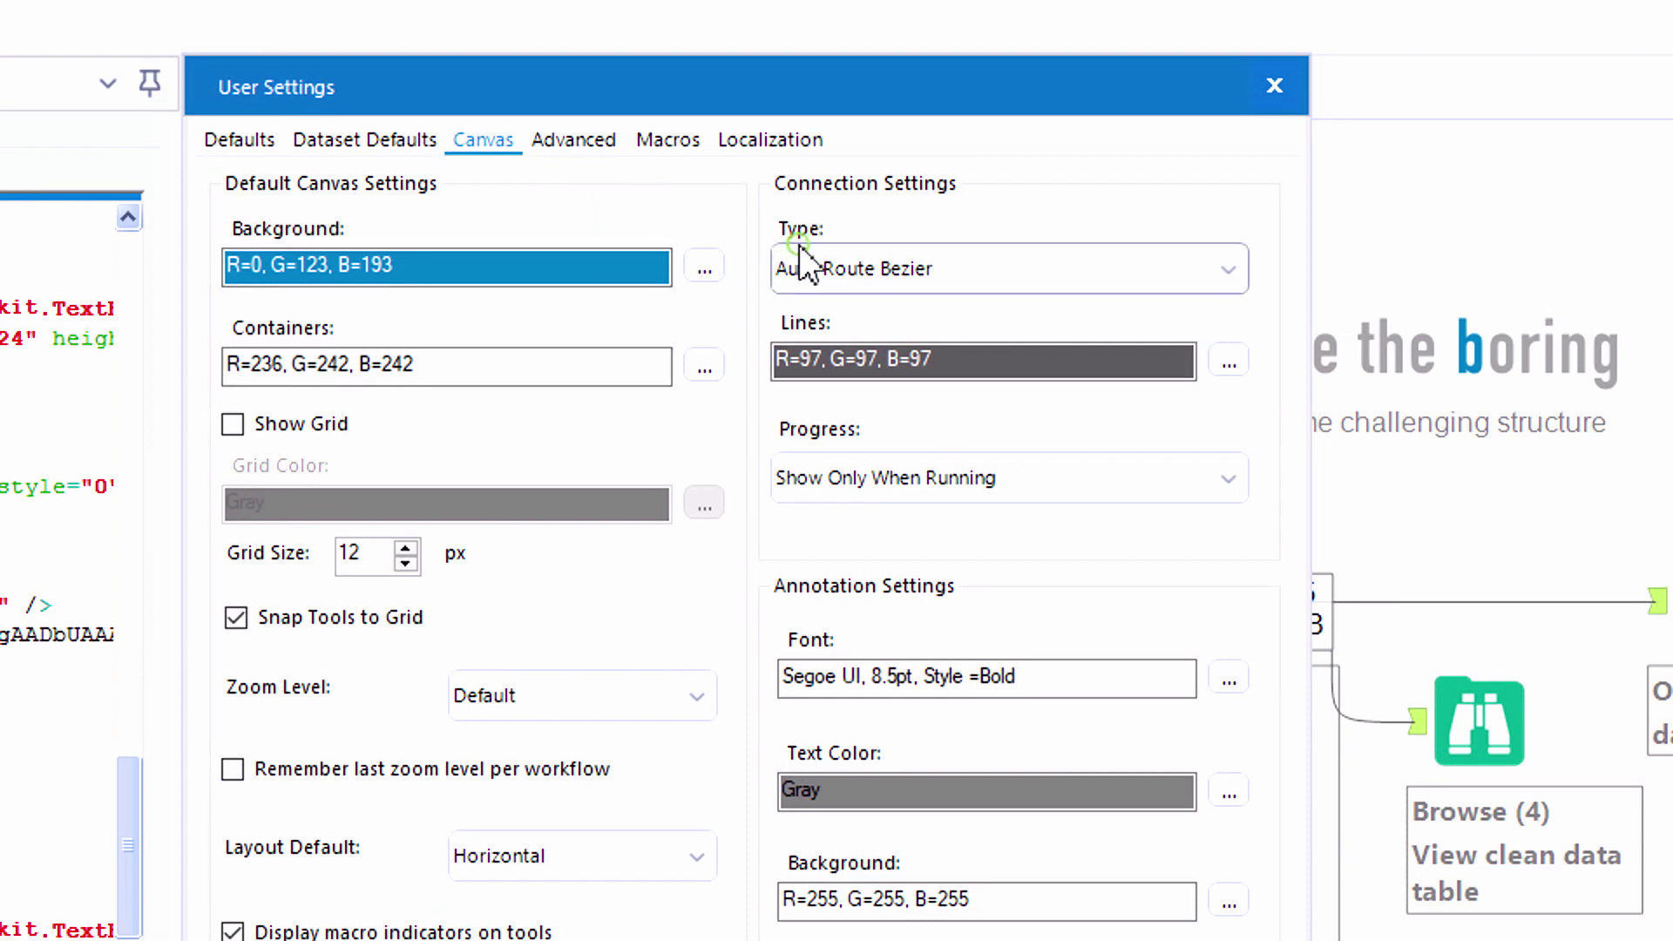
{"action": "left_click", "coordinate": [837, 277]}
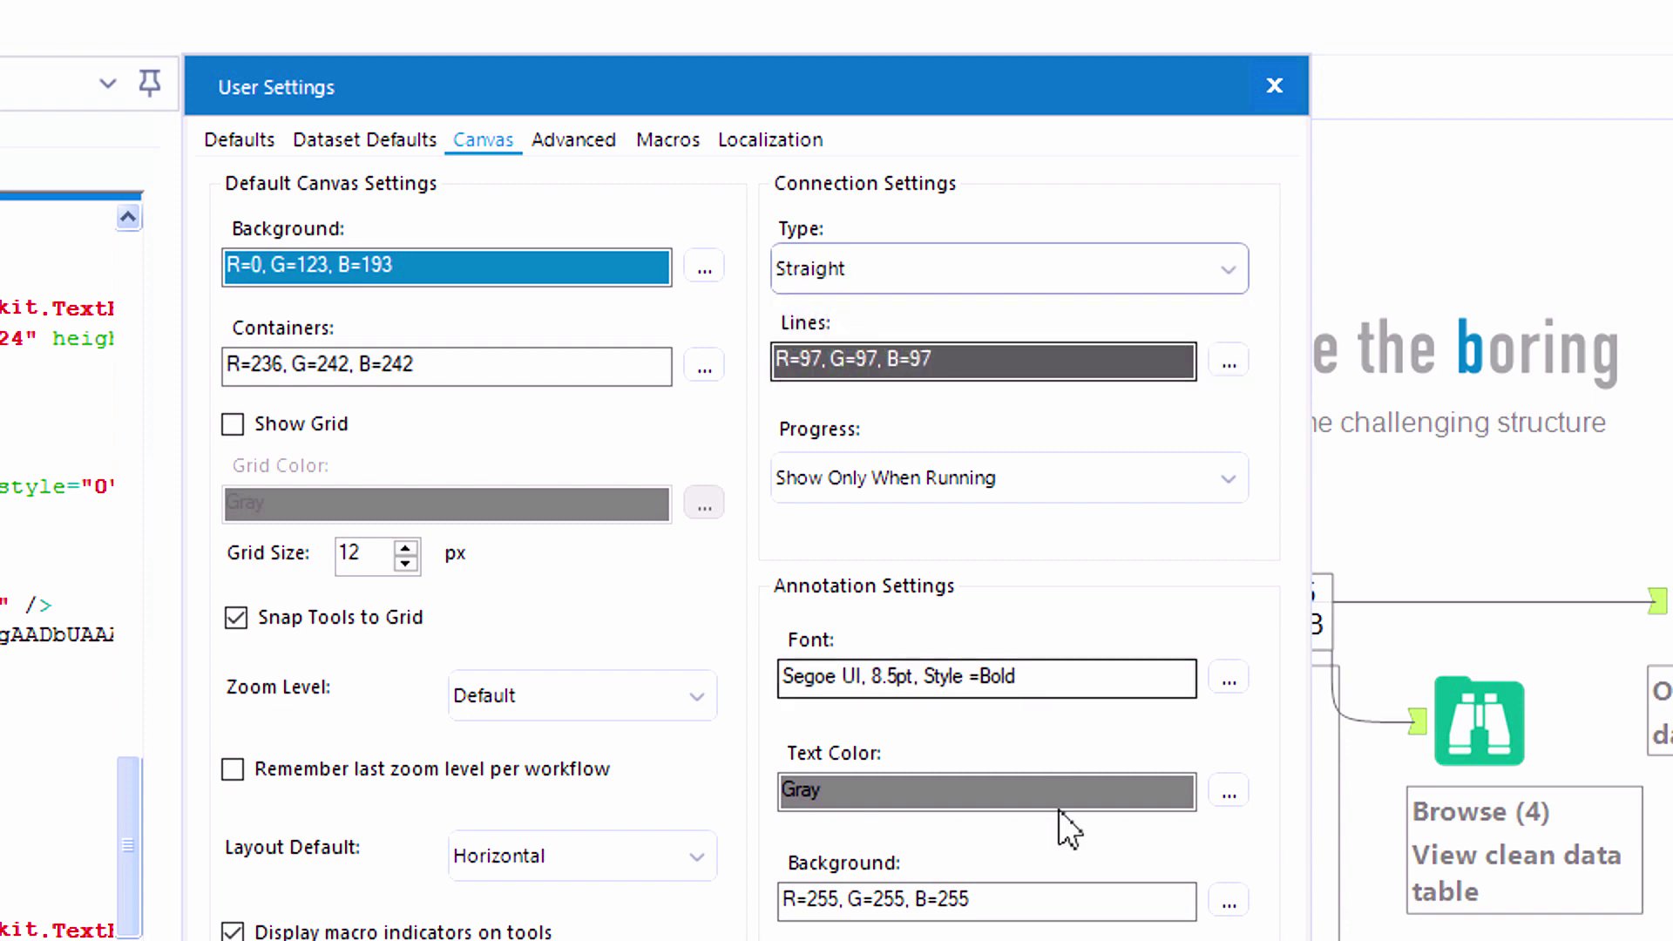
{"action": "left_click", "coordinate": [1201, 750]}
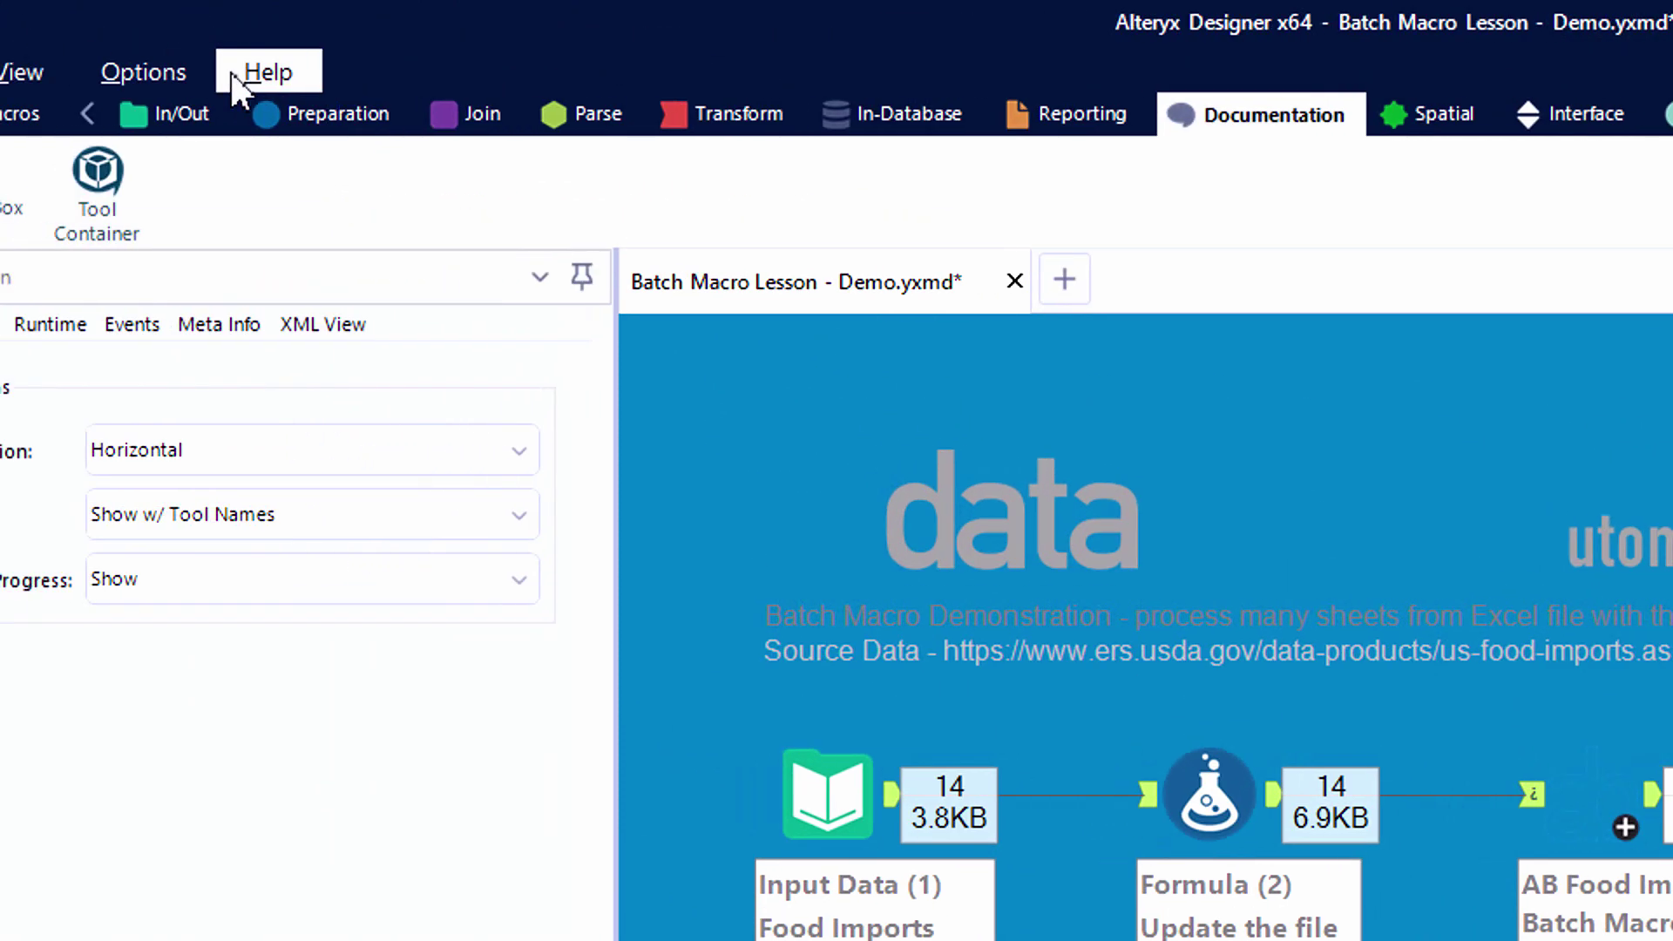
Reopen Edit User Settings and review Advanced, Macros, and Localization (ISO 8859-1, Miles)
{"action": "left_click", "coordinate": [143, 72]}
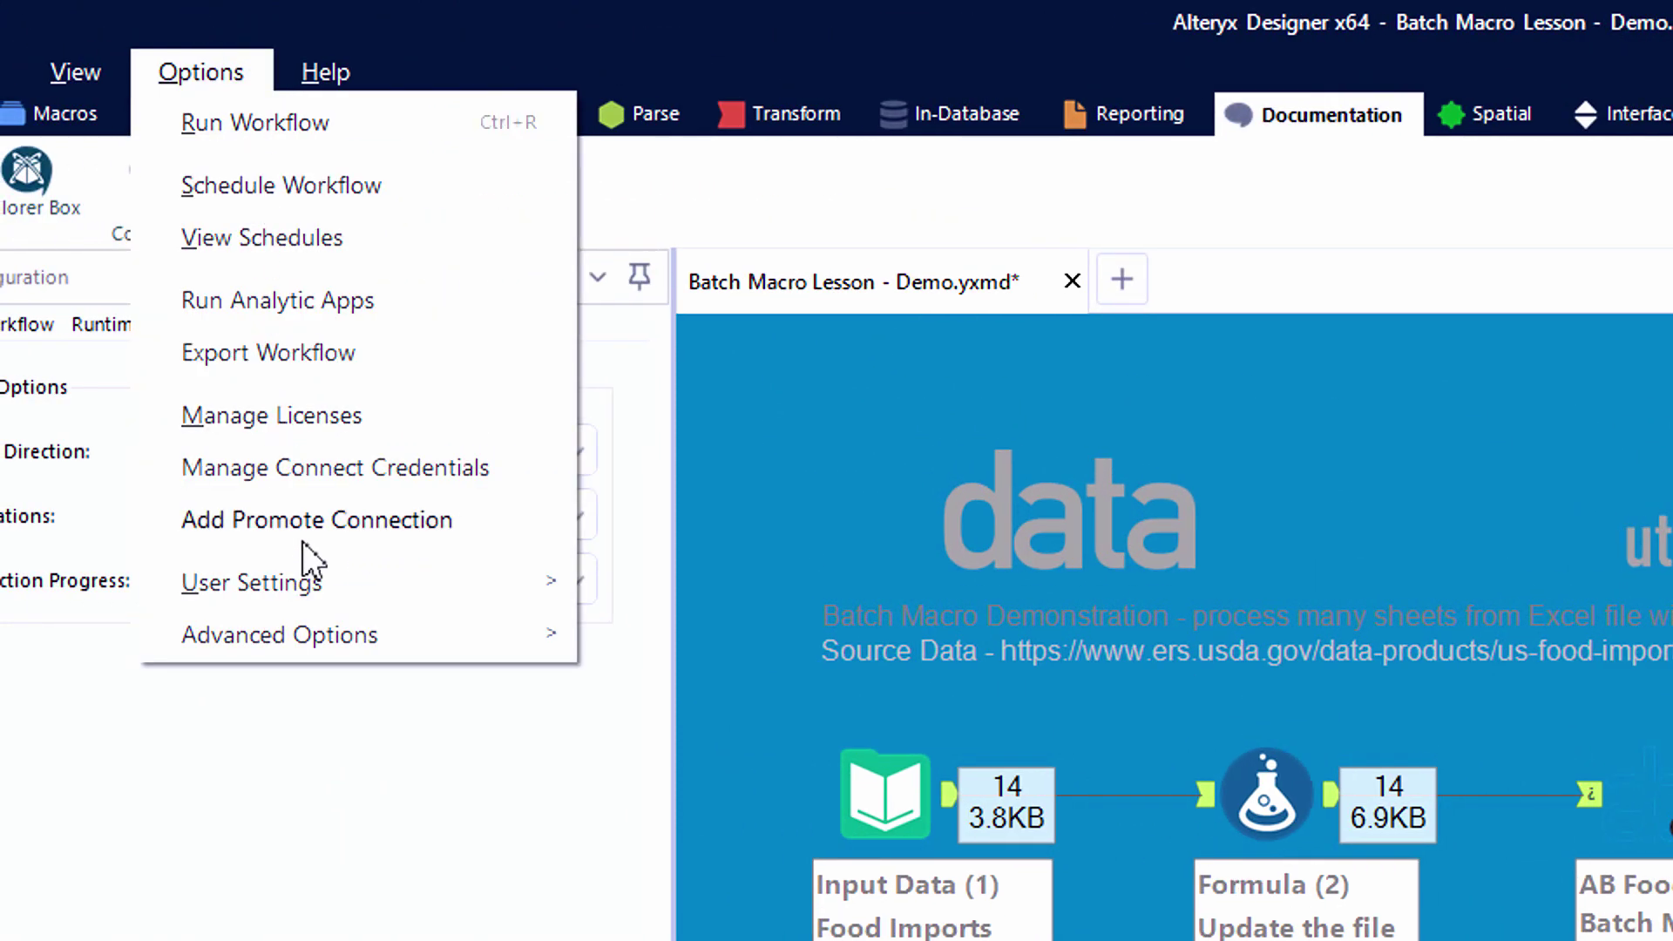
{"action": "left_click", "coordinate": [243, 573]}
{"action": "left_click", "coordinate": [610, 589]}
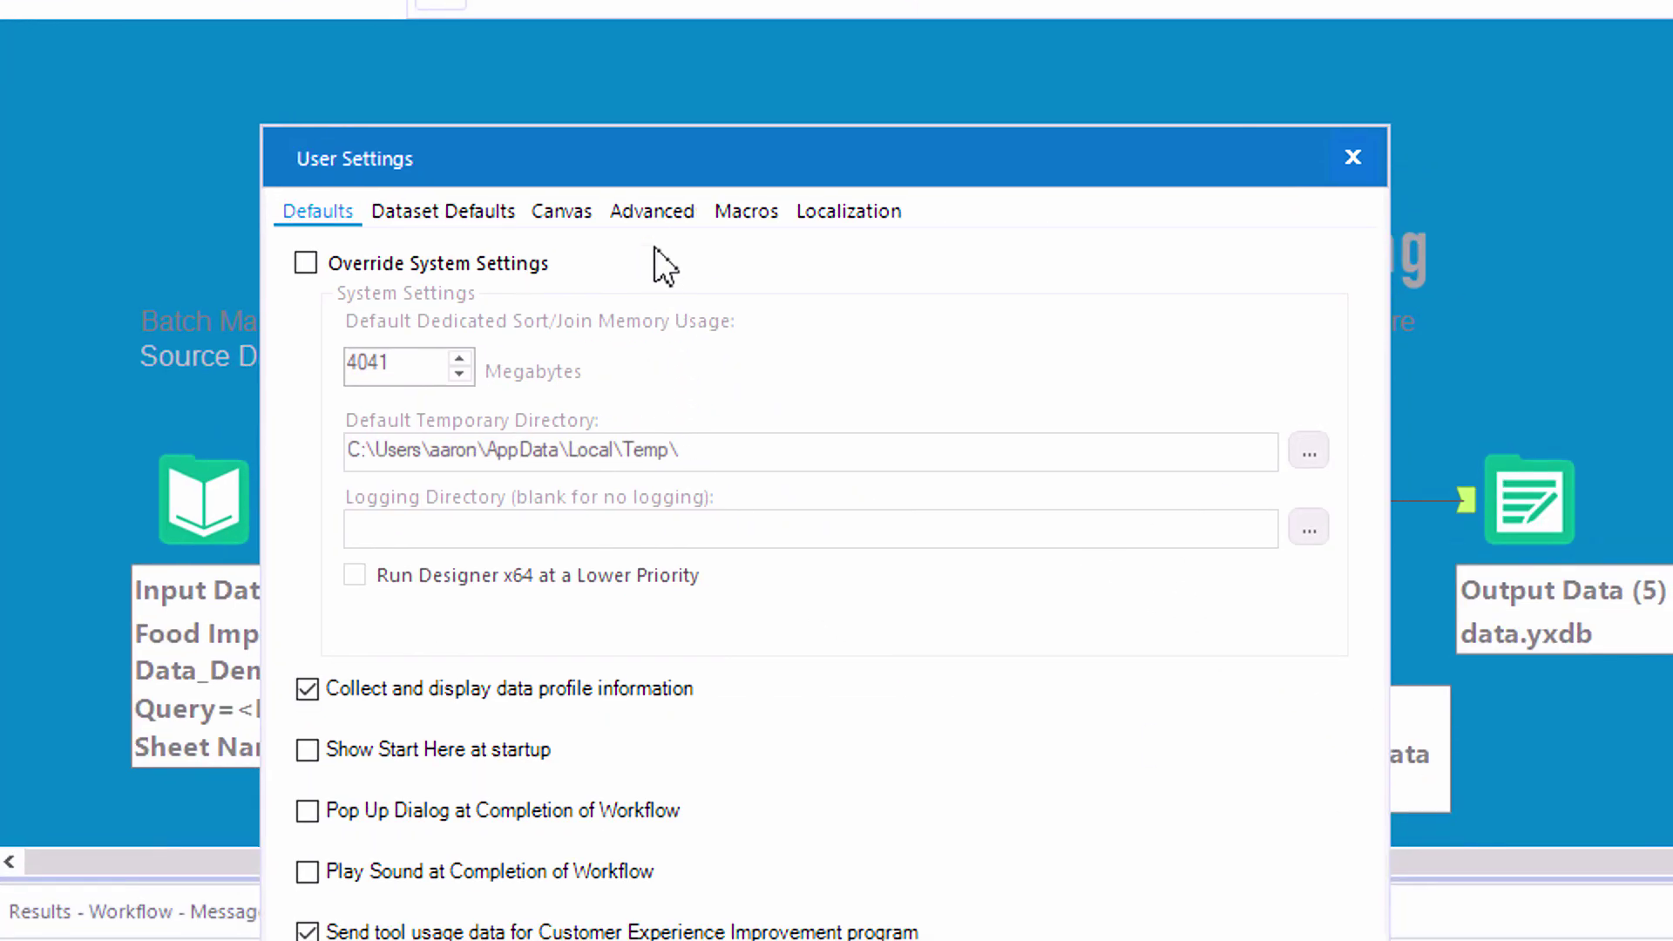
{"action": "left_click", "coordinate": [1334, 507]}
{"action": "left_click", "coordinate": [651, 216]}
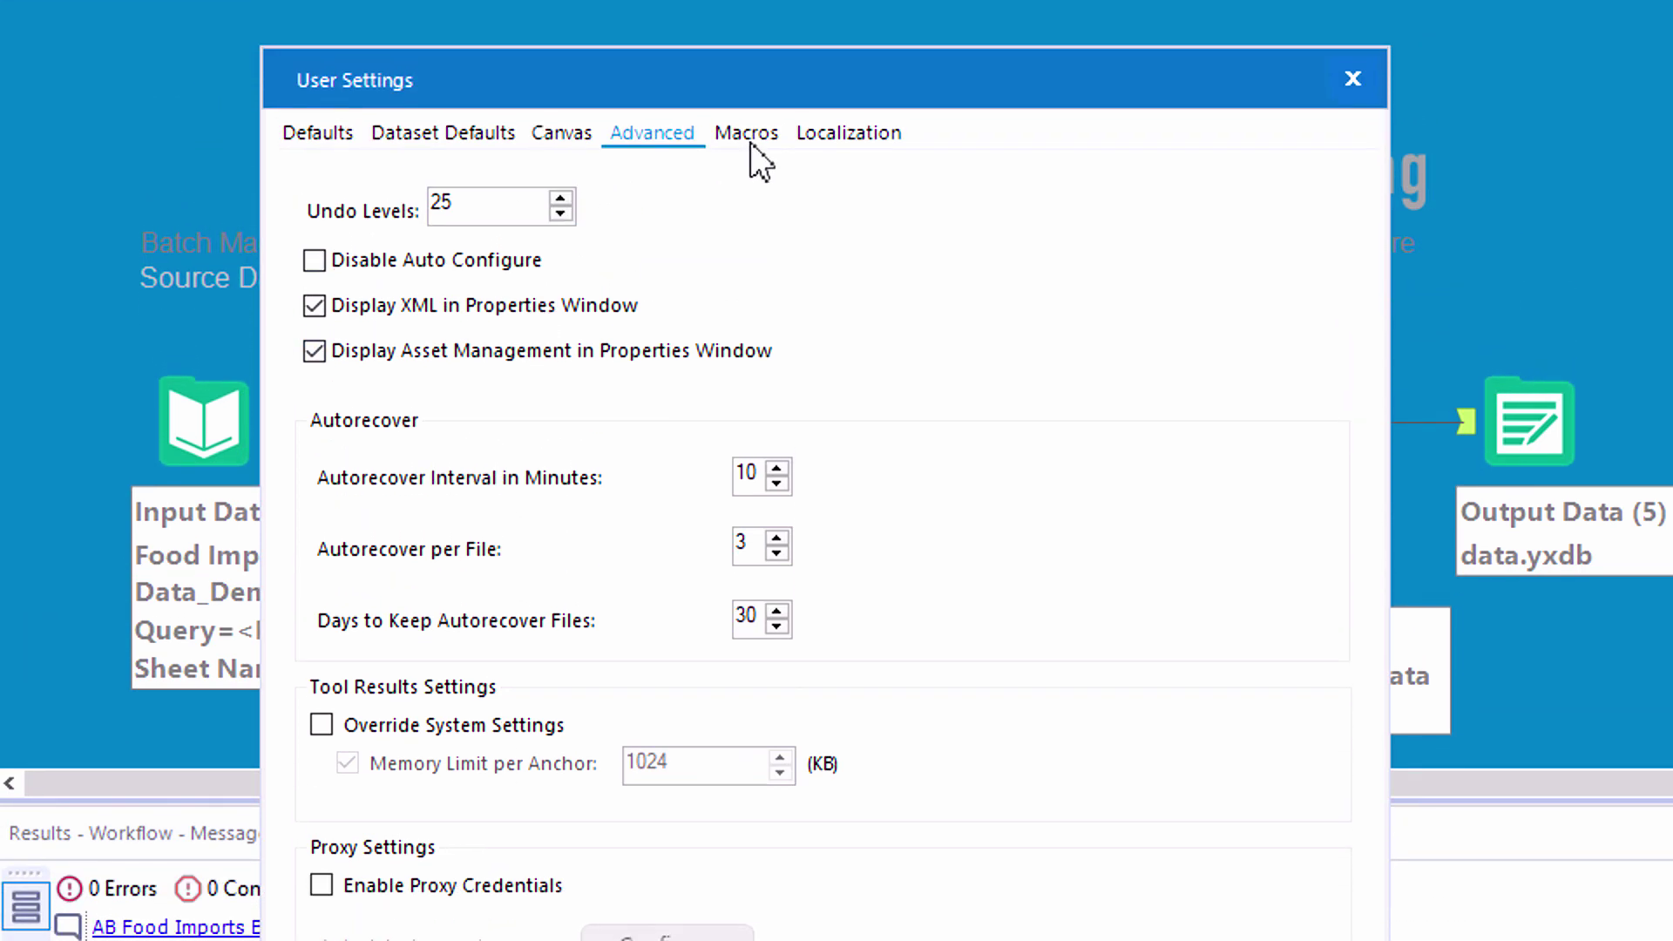
{"action": "left_click", "coordinate": [748, 133]}
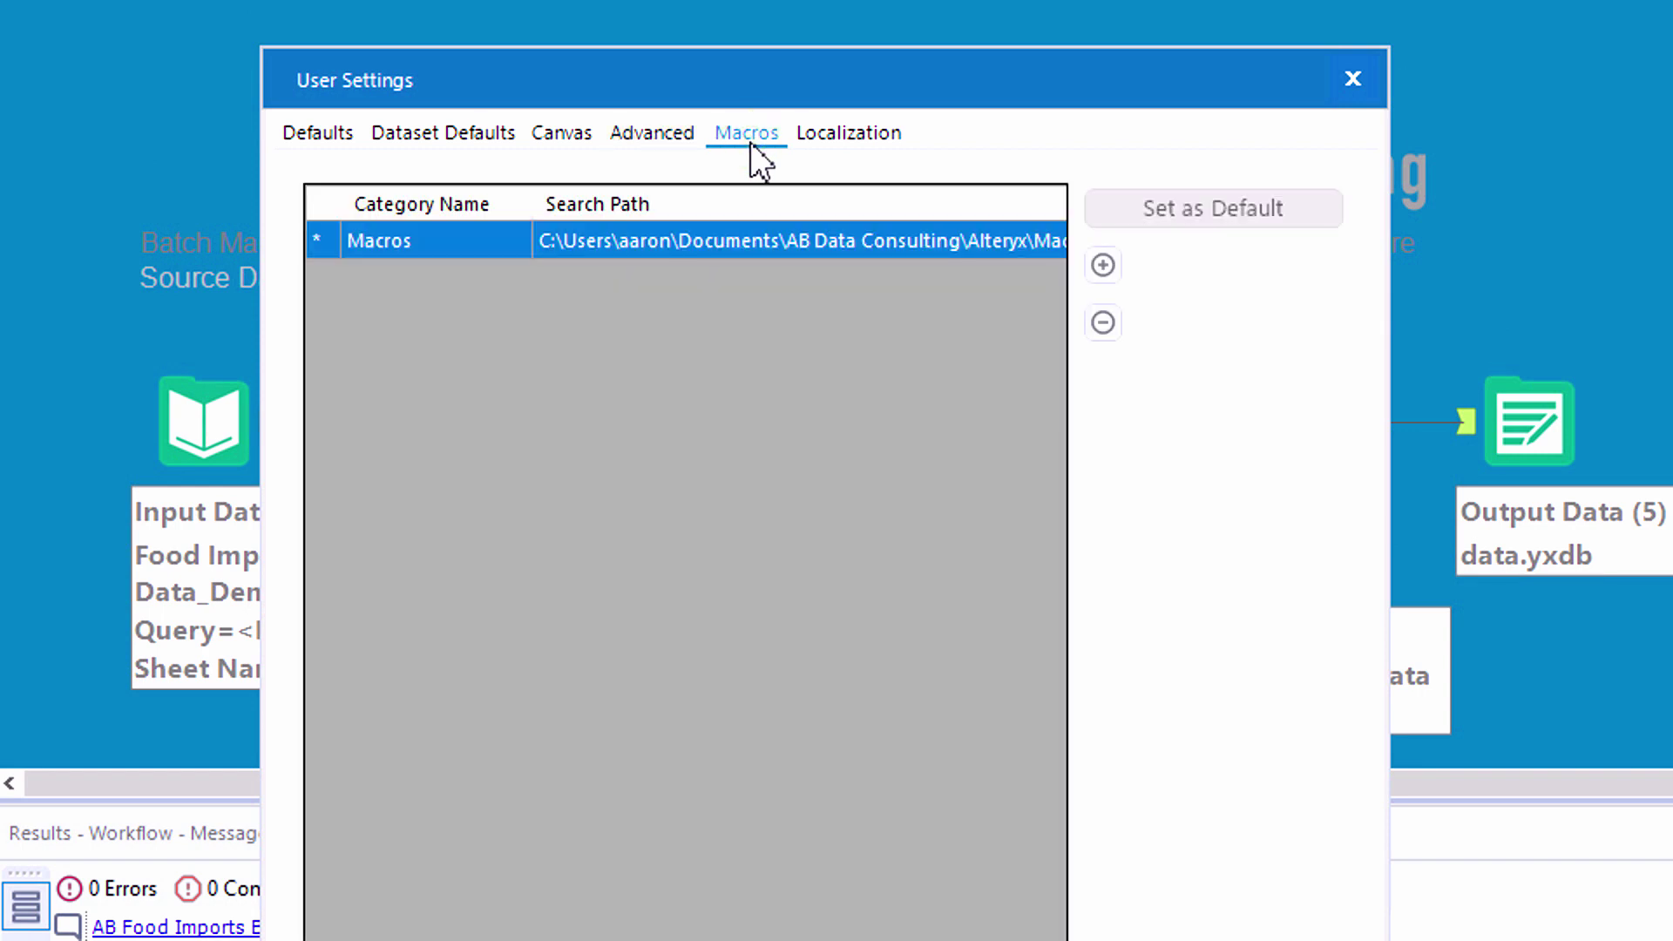
{"action": "left_click", "coordinate": [874, 144]}
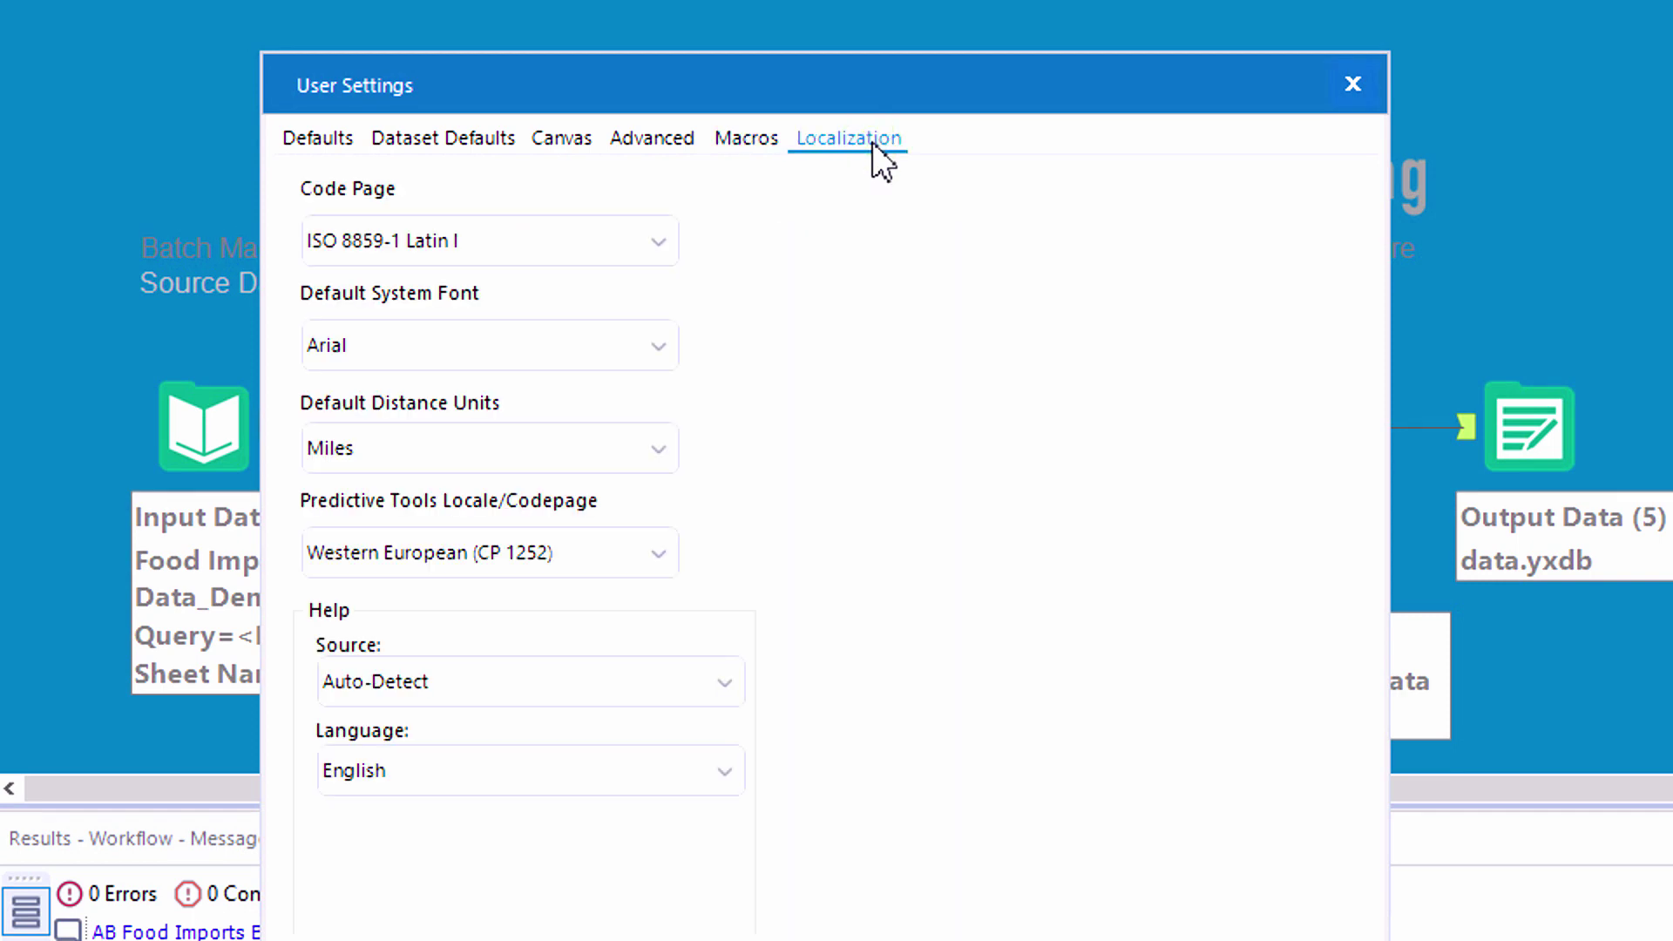